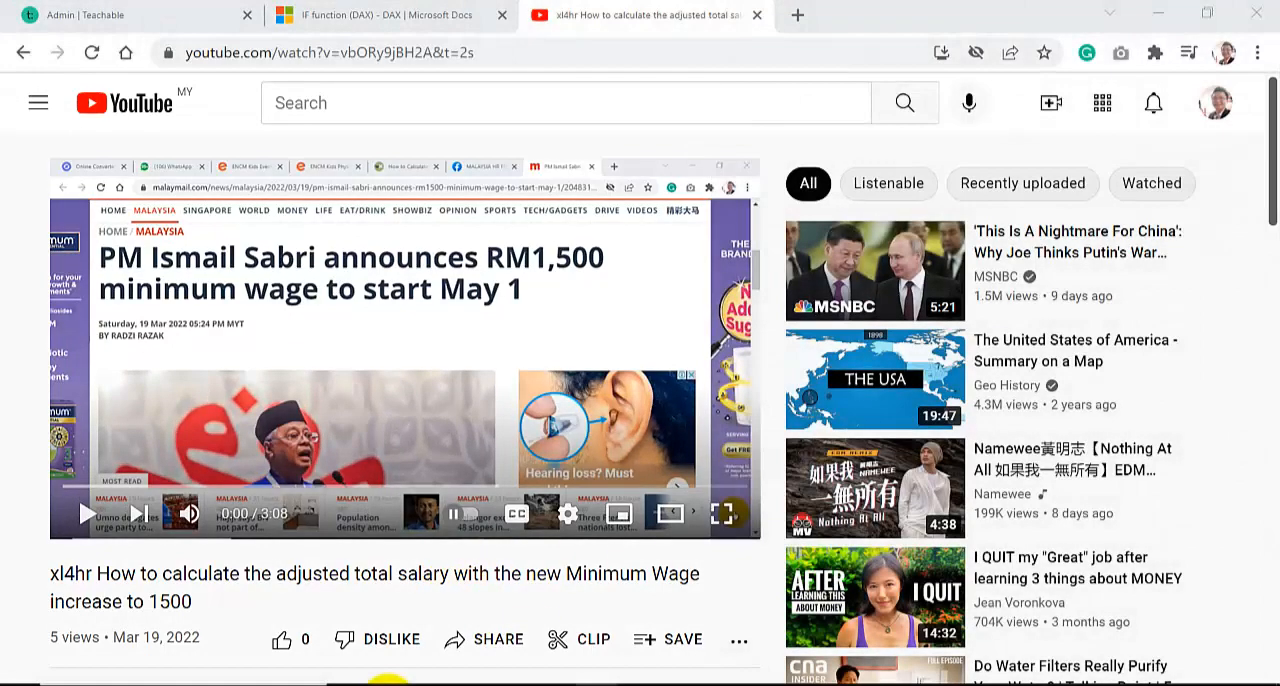
Switch to the payroll2021data workbook in Excel.
mouse_move(390, 683)
left_click(539, 627)
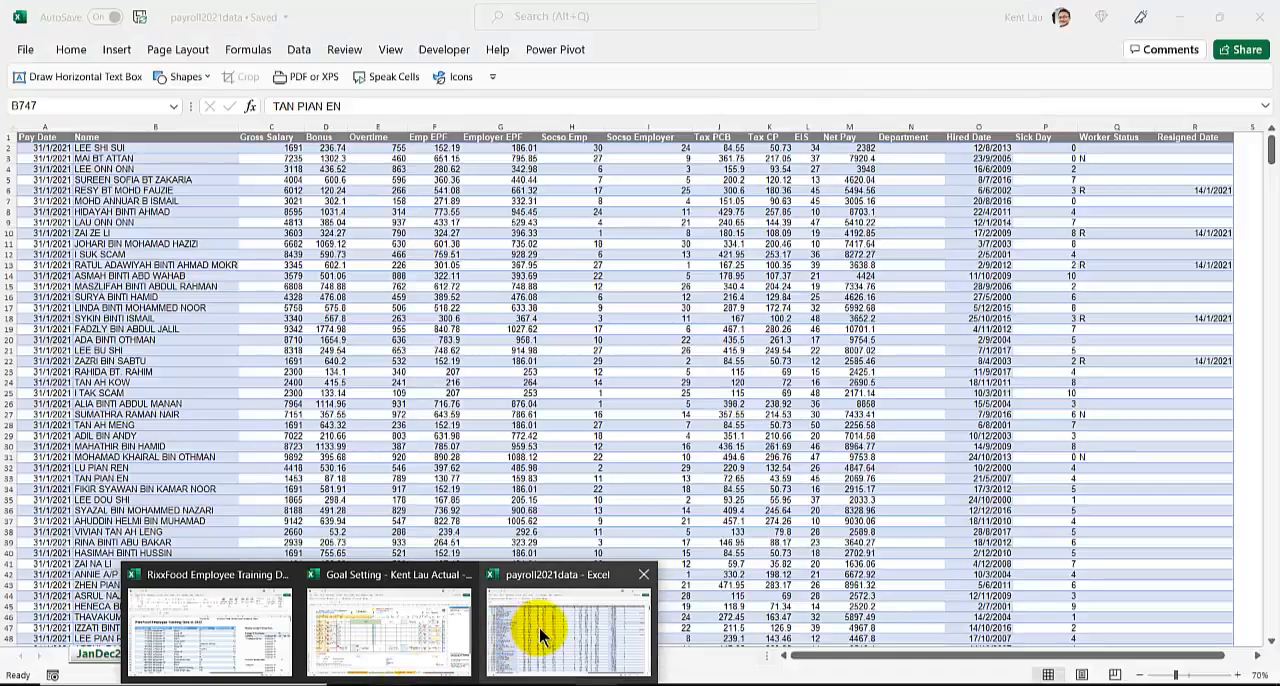
left_click(254, 382)
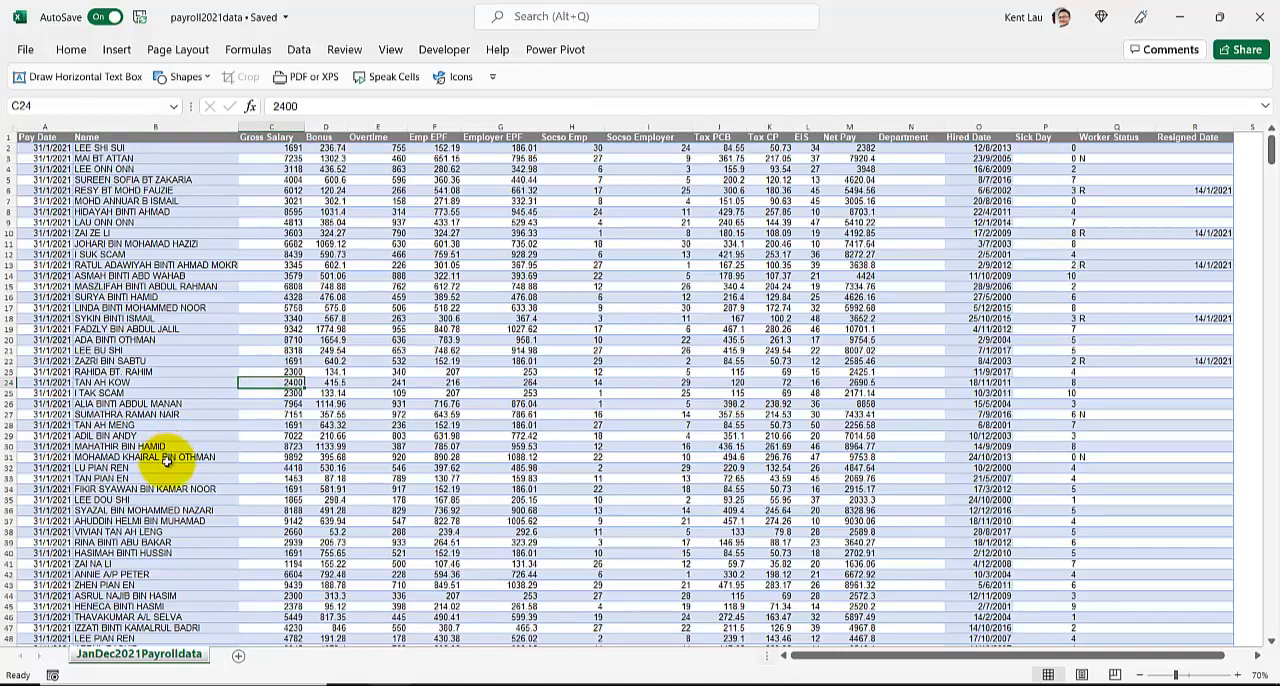
Enter =IF(C2<1500,"Y","") in S2, the first data cell of the empty column beside Resigned Date.
left_click(1150, 658)
left_click_drag(1149, 663, 1214, 652)
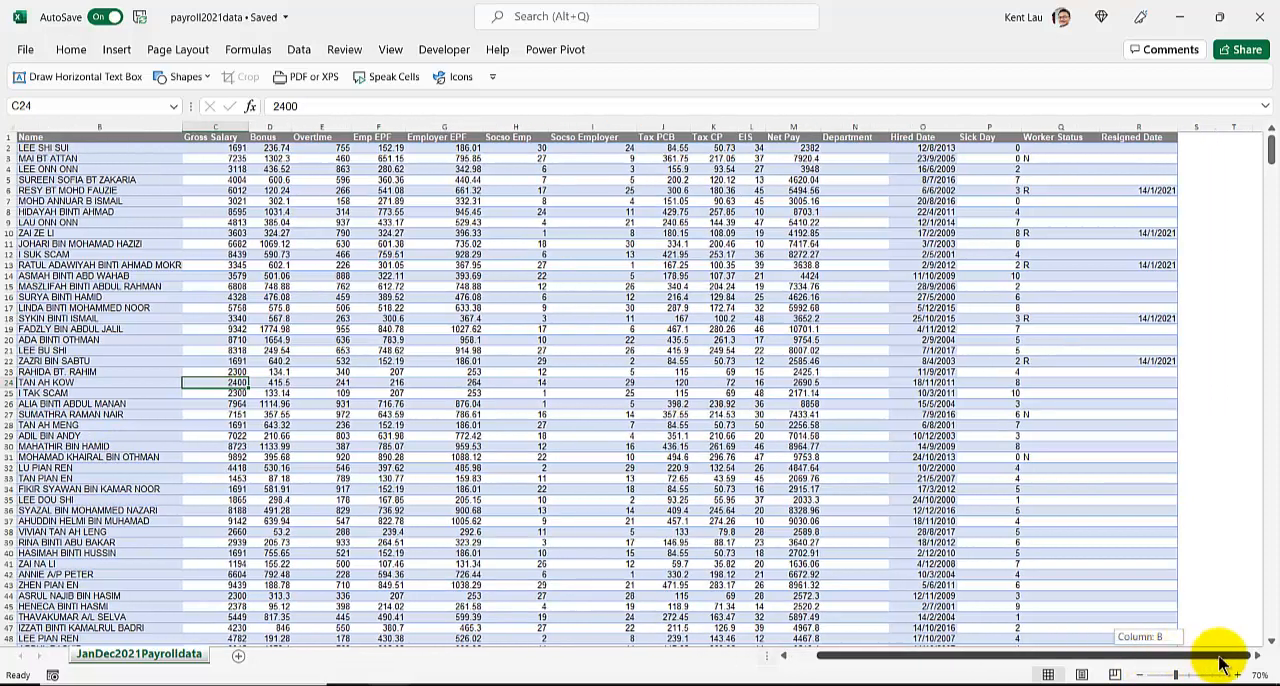
left_click(1197, 147)
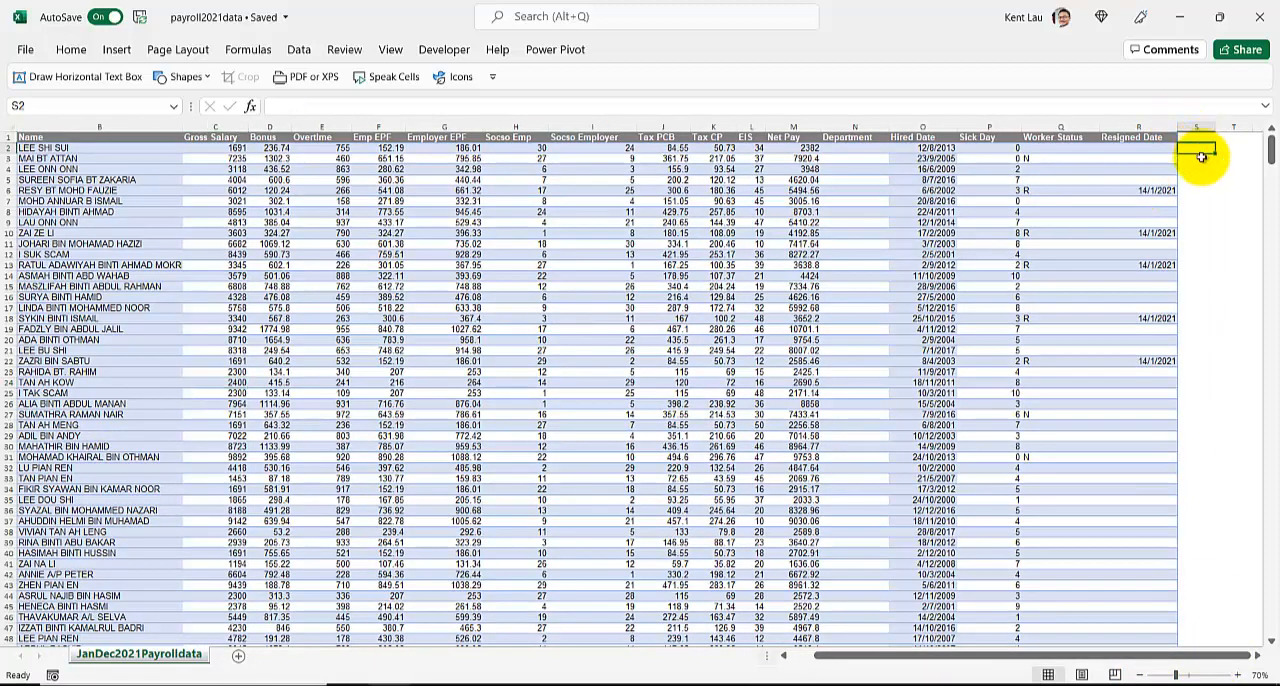
type("=")
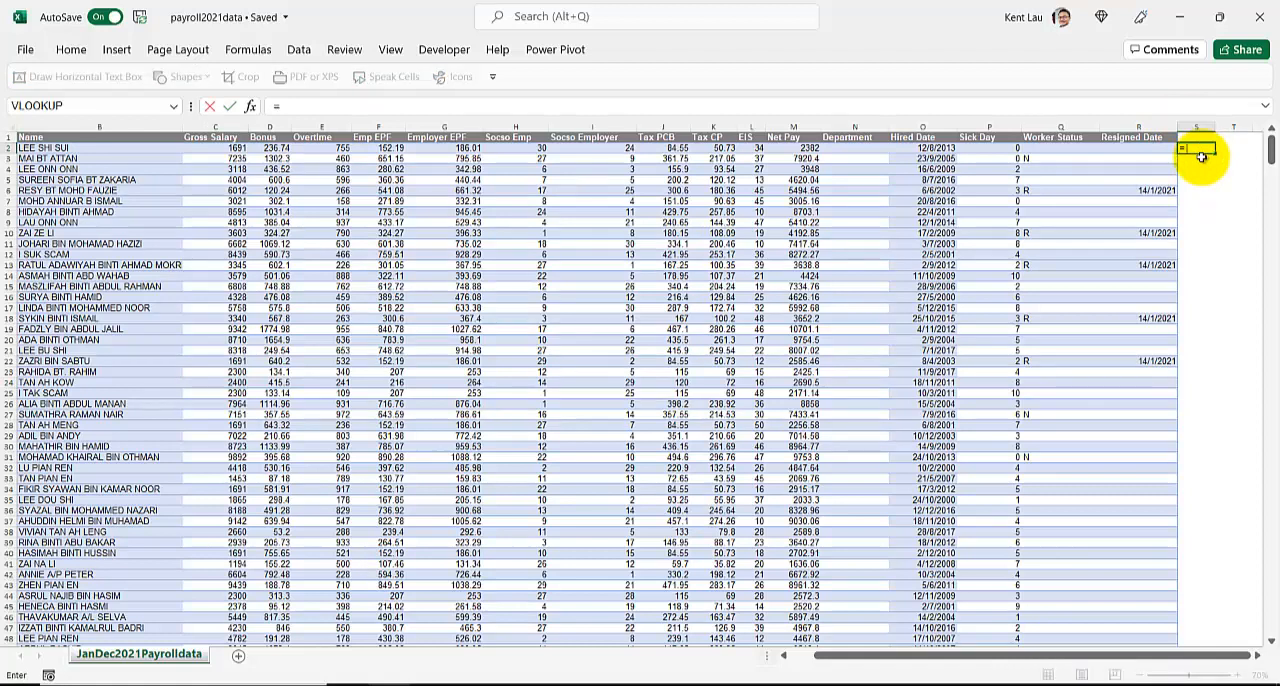
type("if")
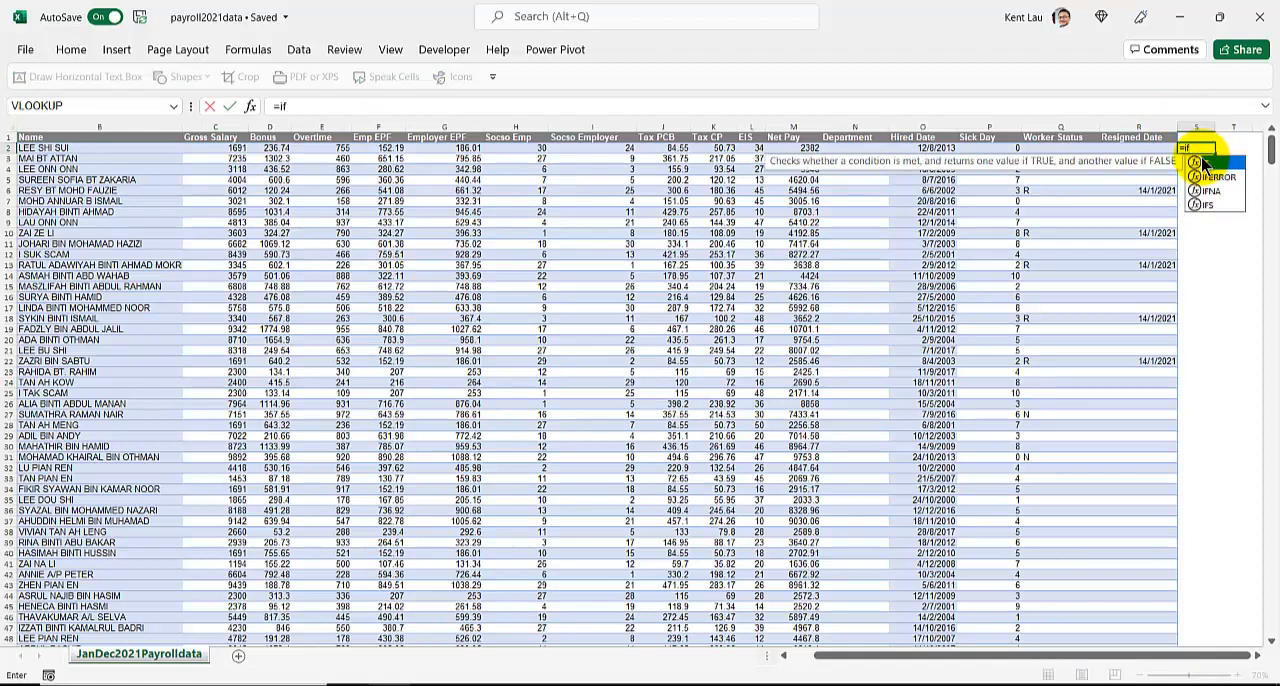
left_click(238, 148)
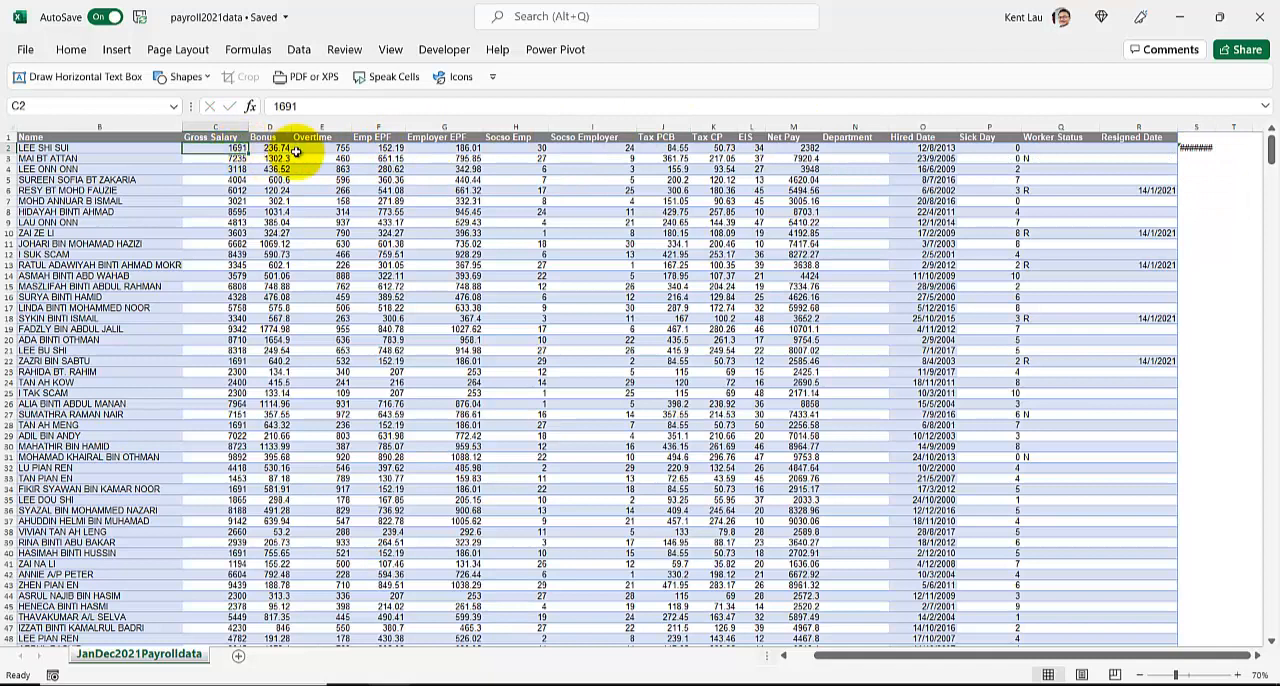
left_click(1188, 148)
double_click(1188, 148)
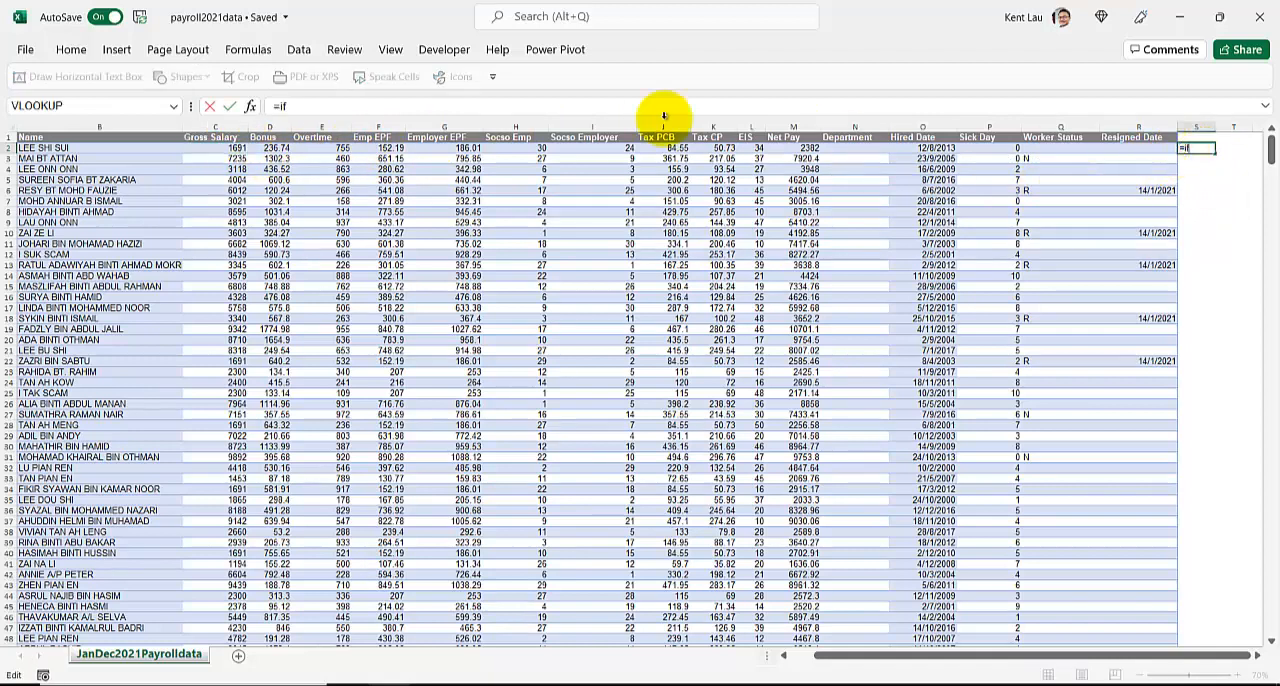
type("(")
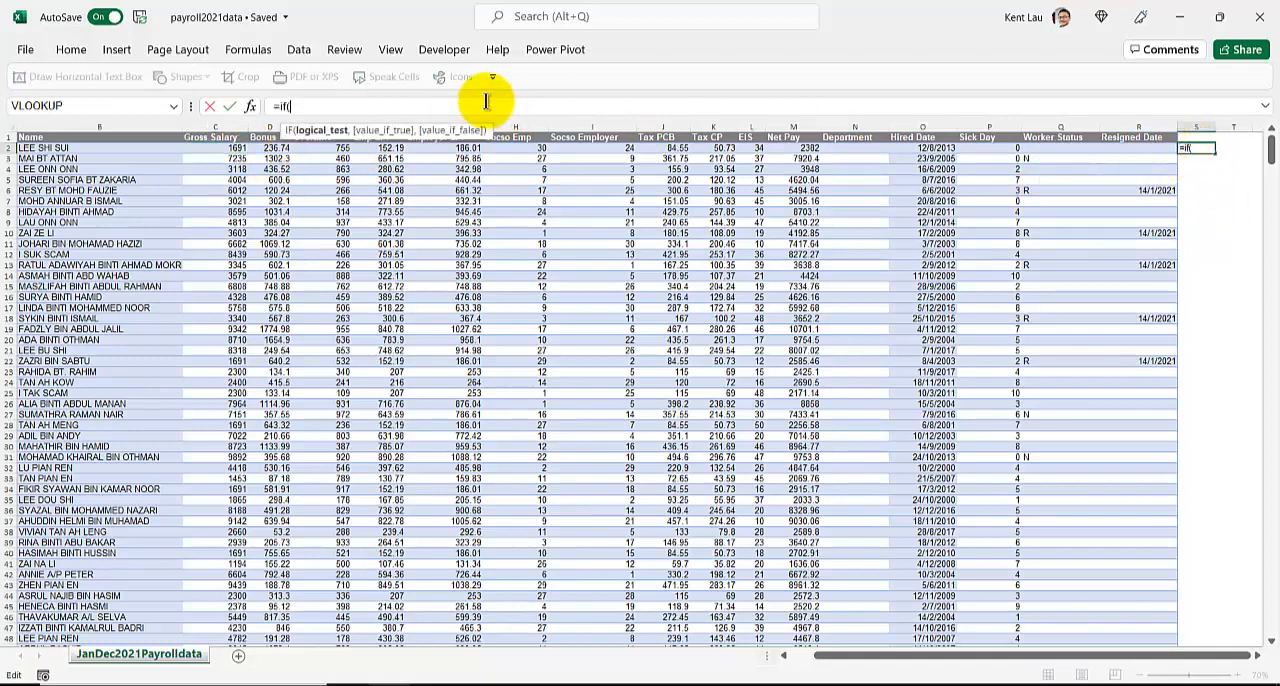
left_click(228, 150)
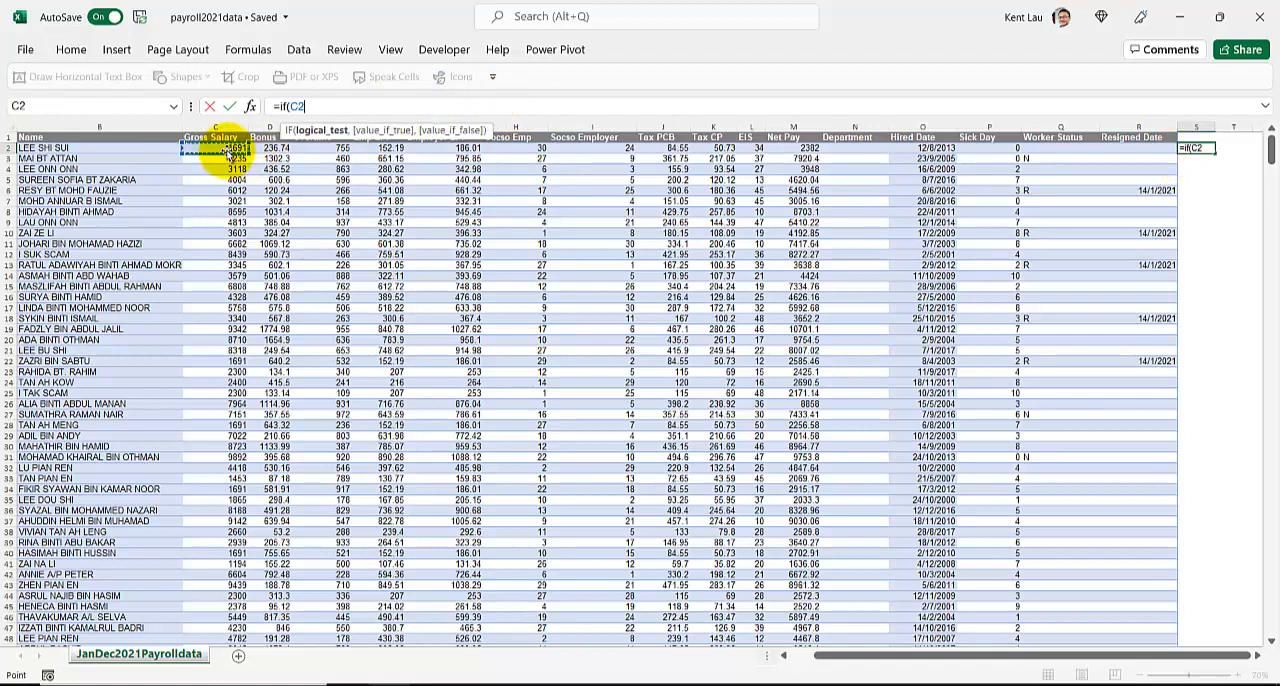
type("<1500,")
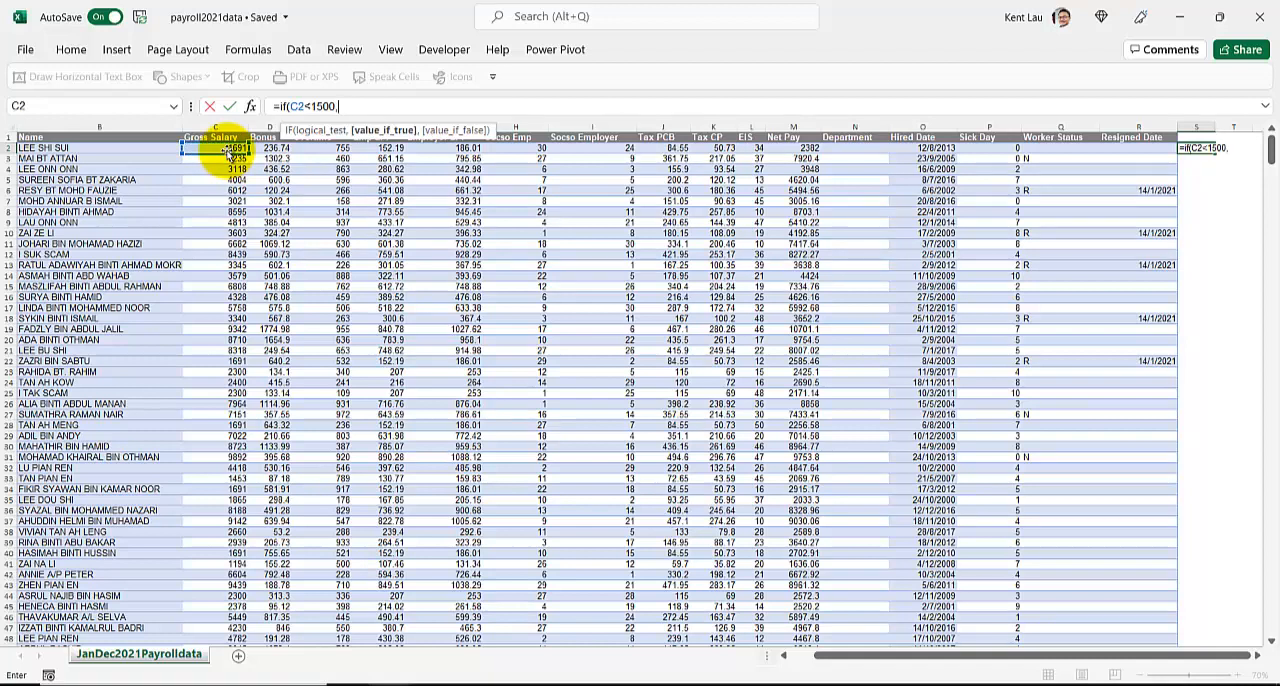
type("\"Y\",")
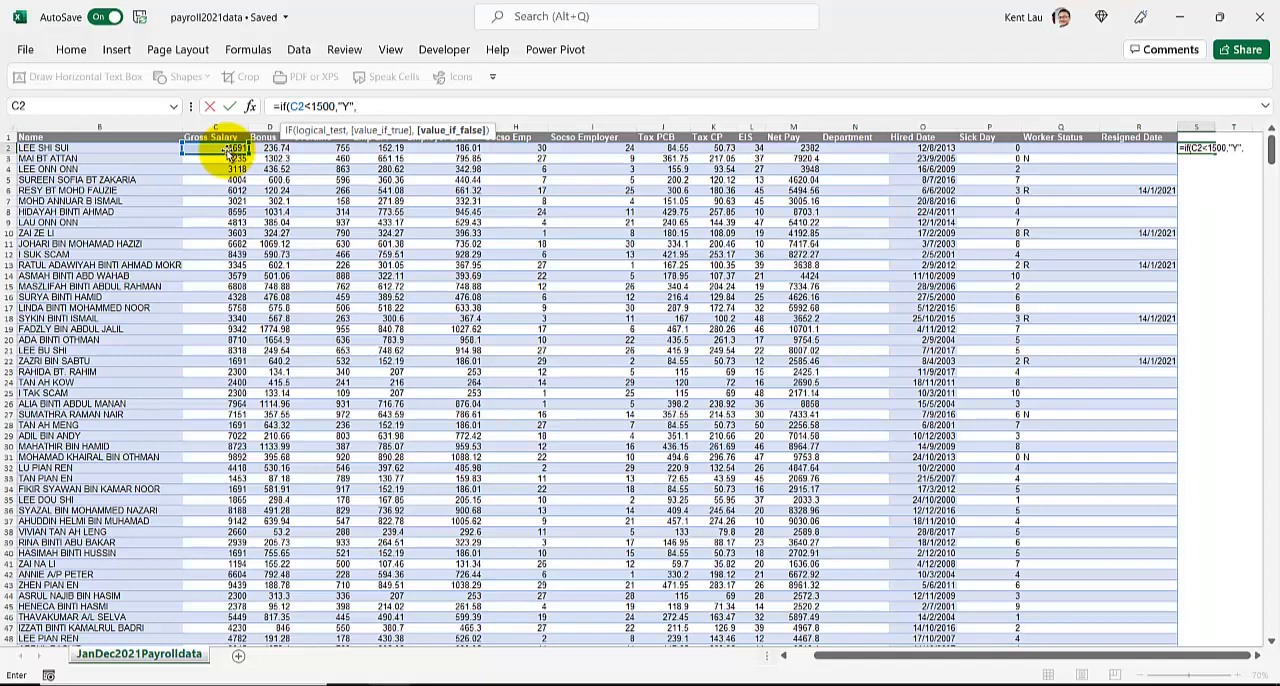
key("BackSpace")
type(",\"N\")")
key("Return")
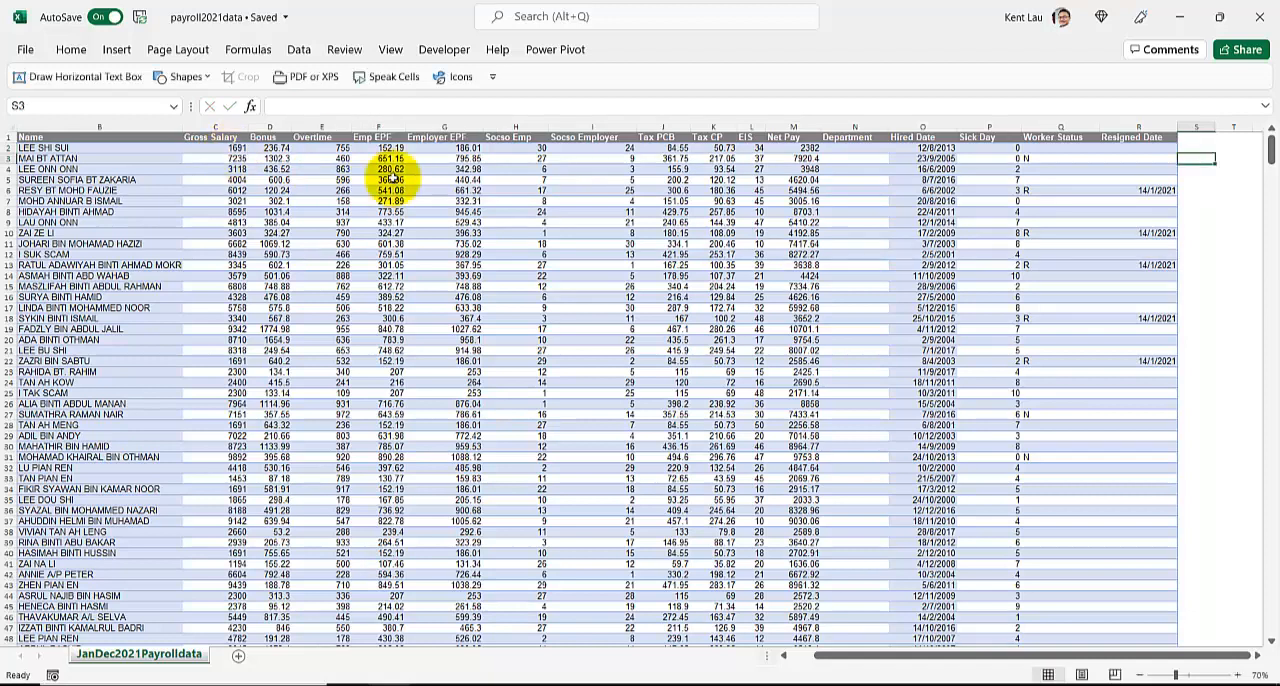
Fill the S2 formula down all payroll rows and title the column "Less Than 1500".
left_click(1205, 137)
left_click(1202, 153)
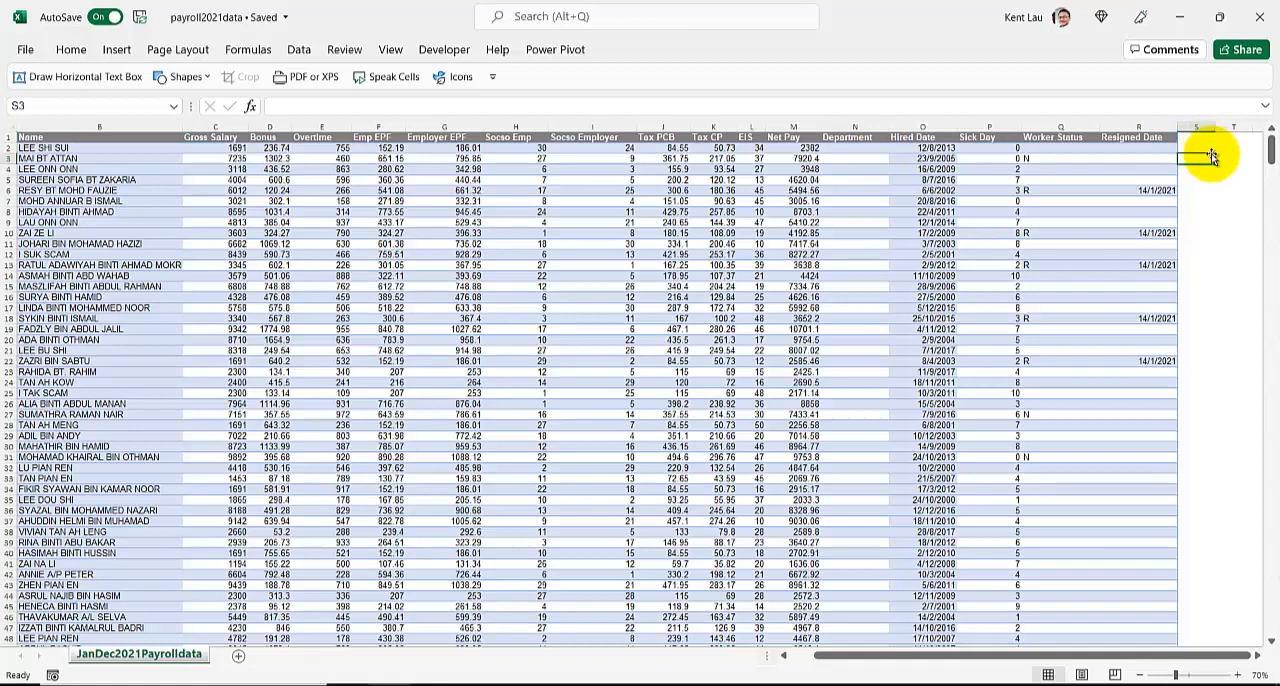
double_click(1216, 155)
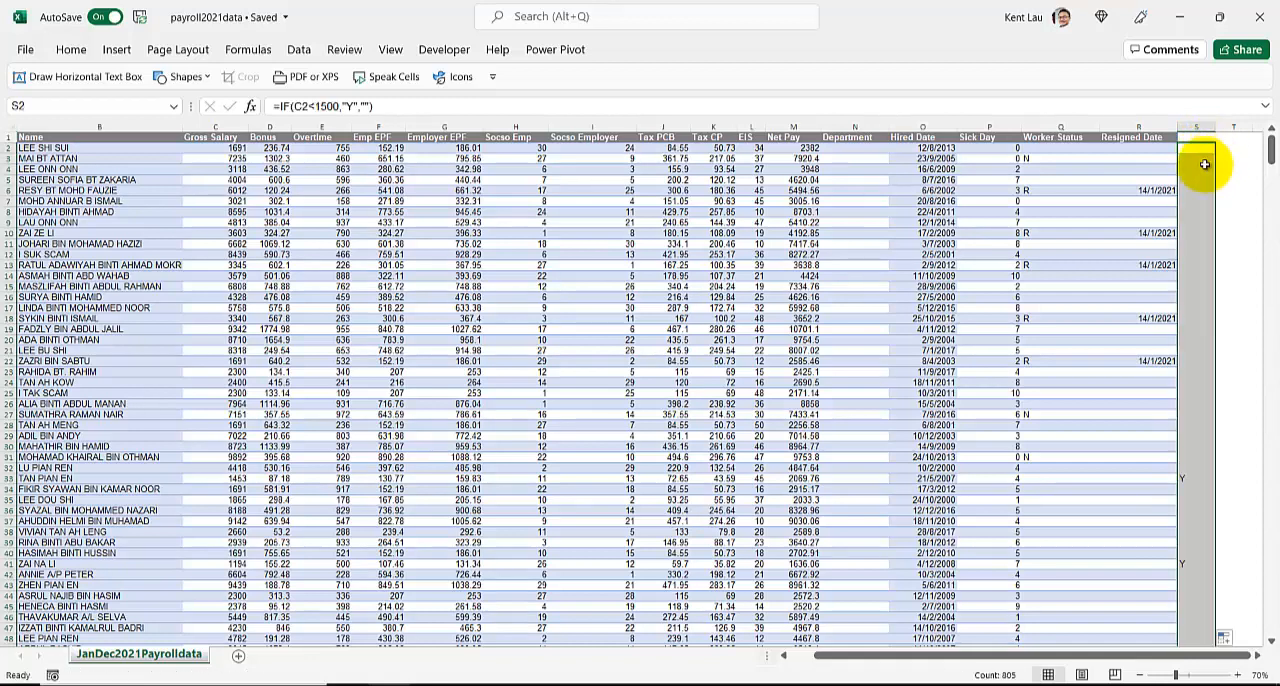
left_click(1209, 137)
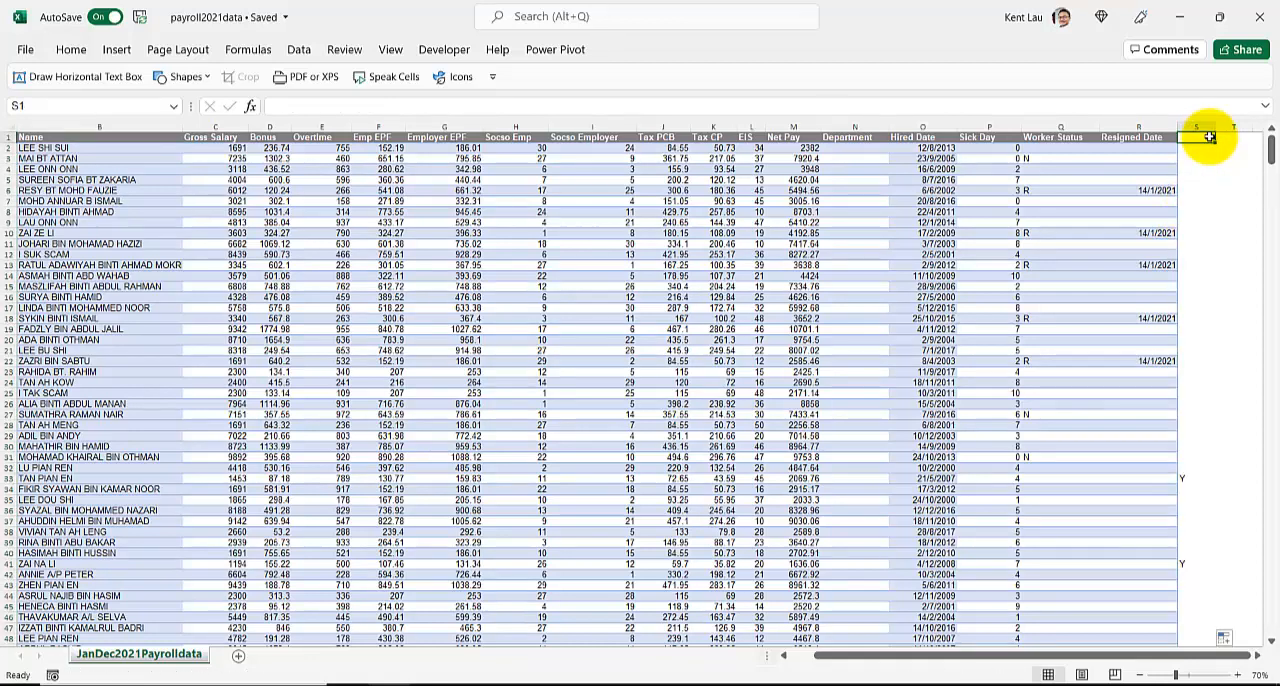
type("Less Than 1500")
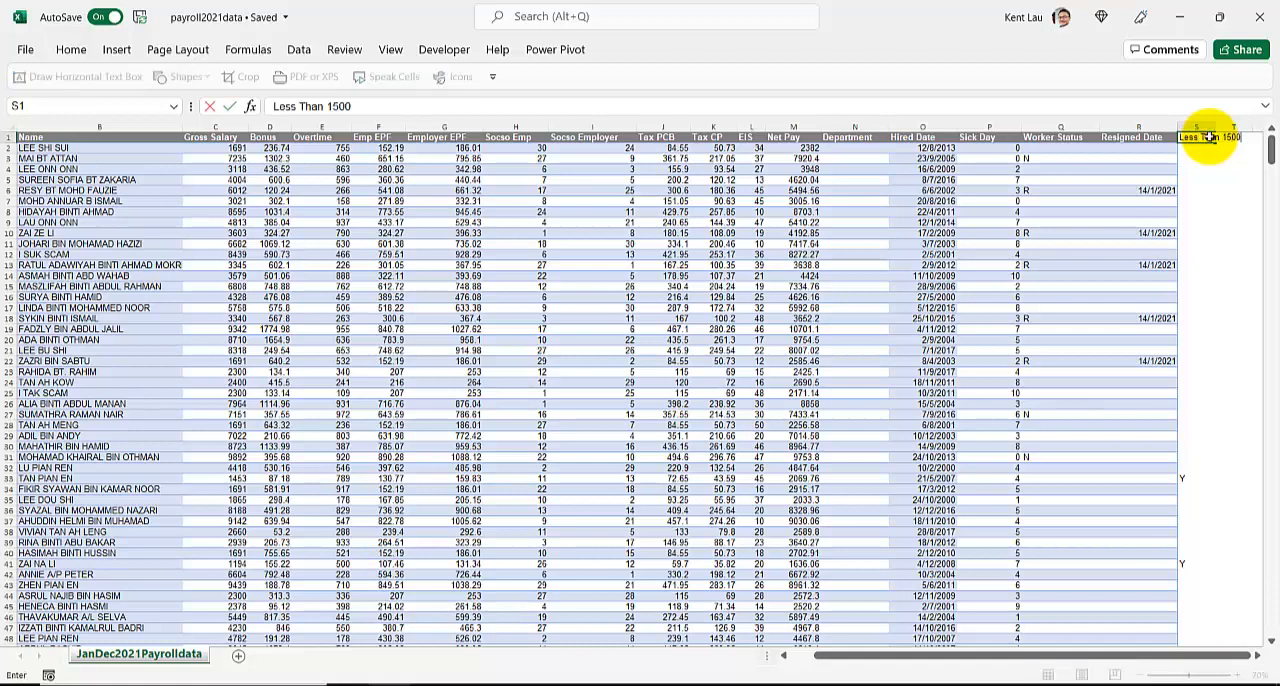
key("Return")
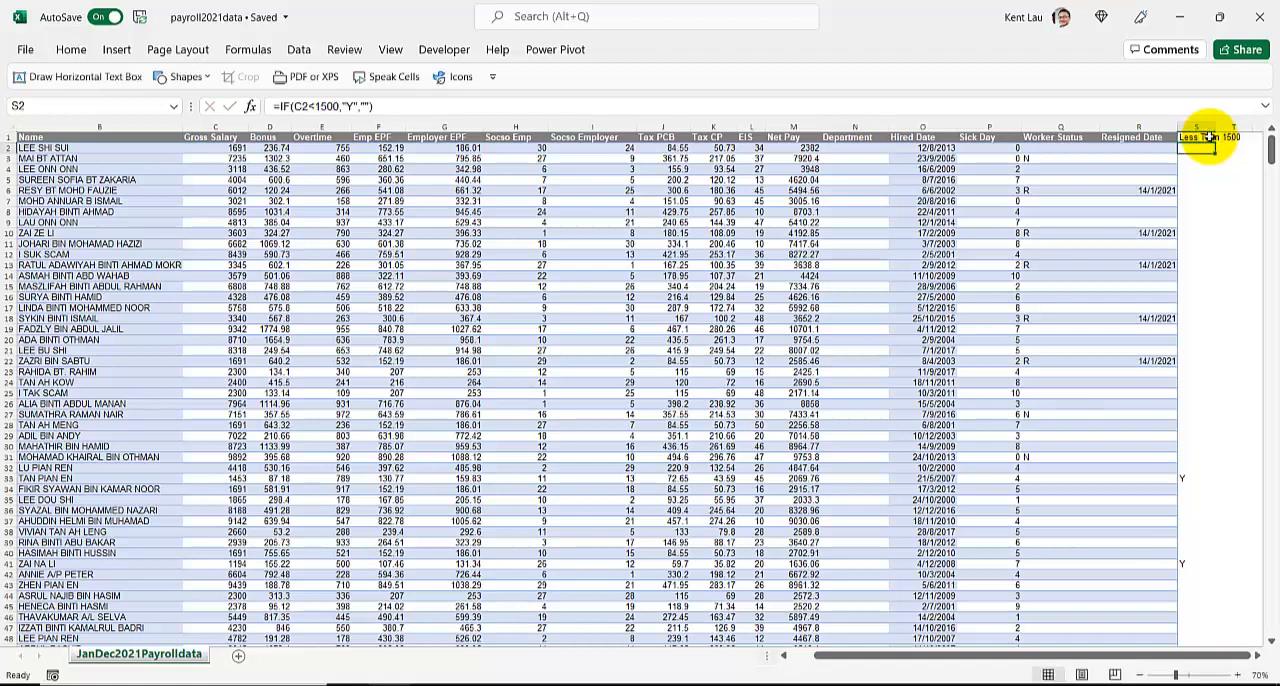
Add filters to the header row and filter the Less Than 1500 column to show only Y.
left_click(1209, 137)
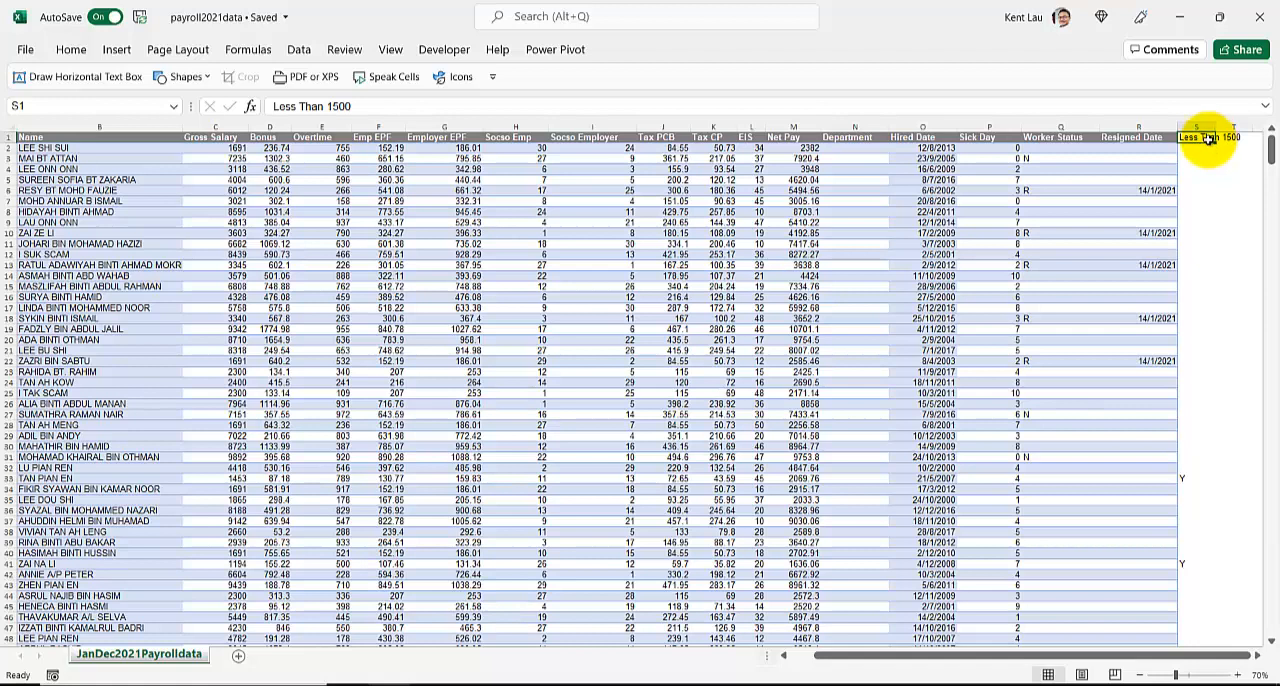
key("ctrl+shift+l")
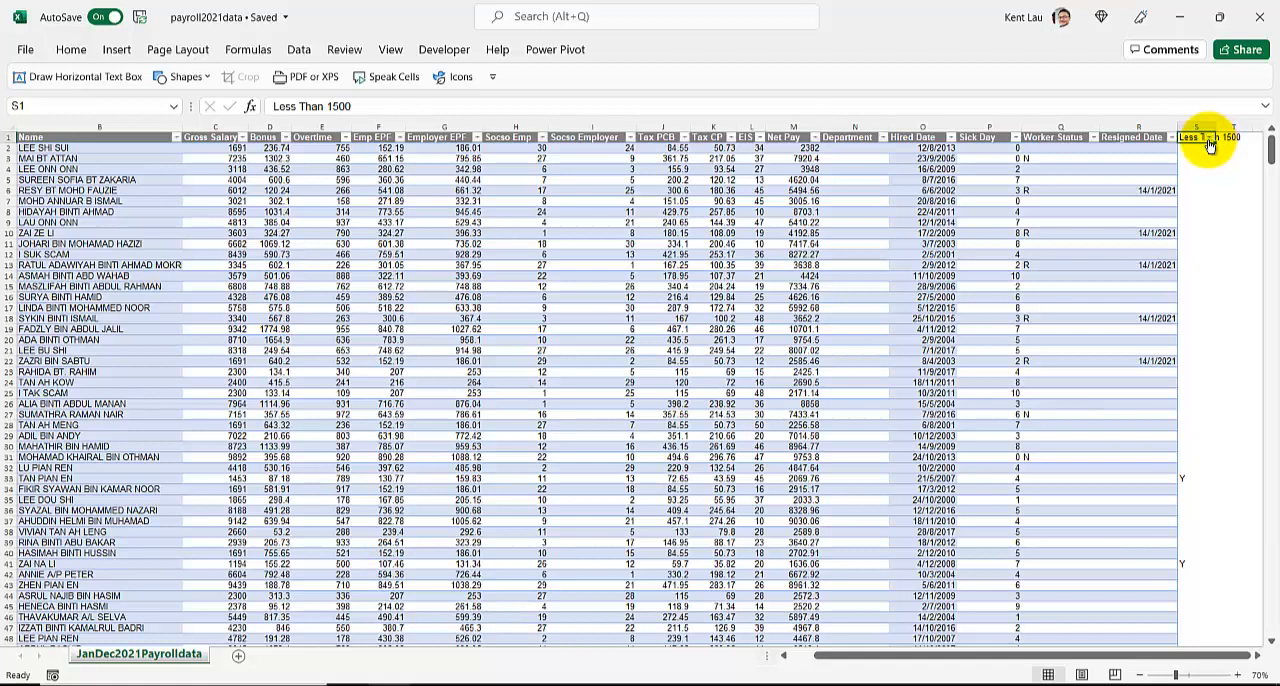
left_click(1209, 140)
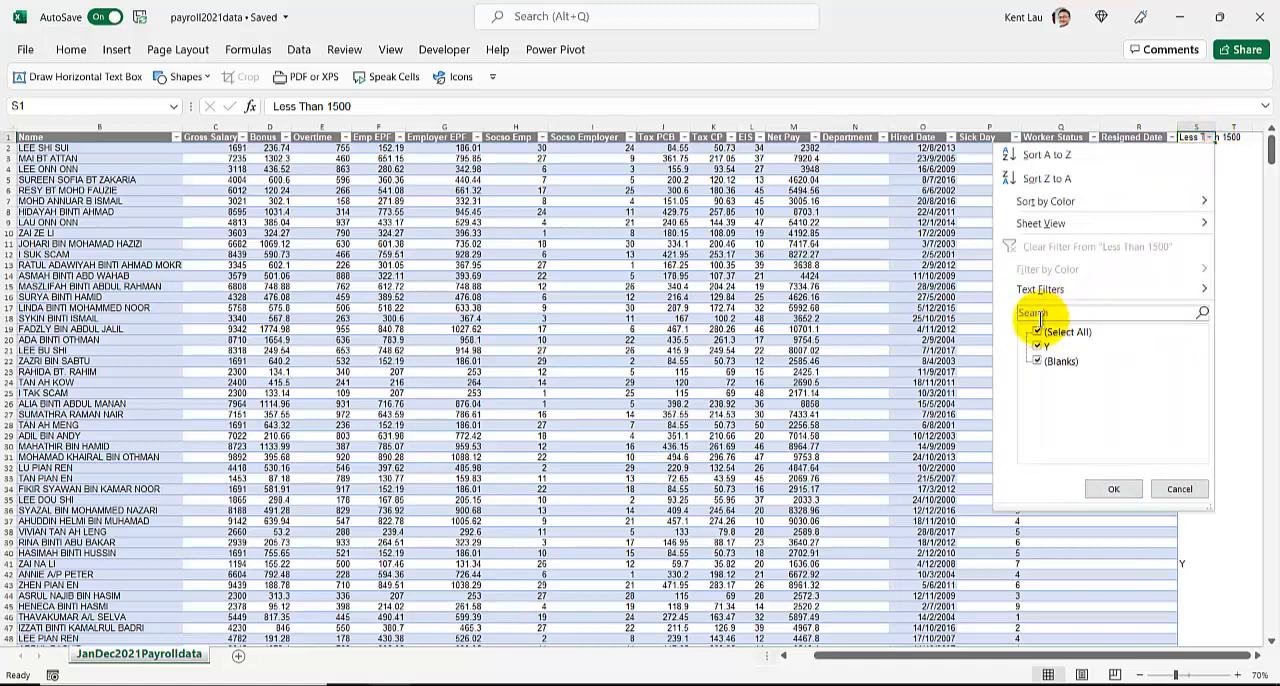
left_click(1040, 362)
left_click(1113, 488)
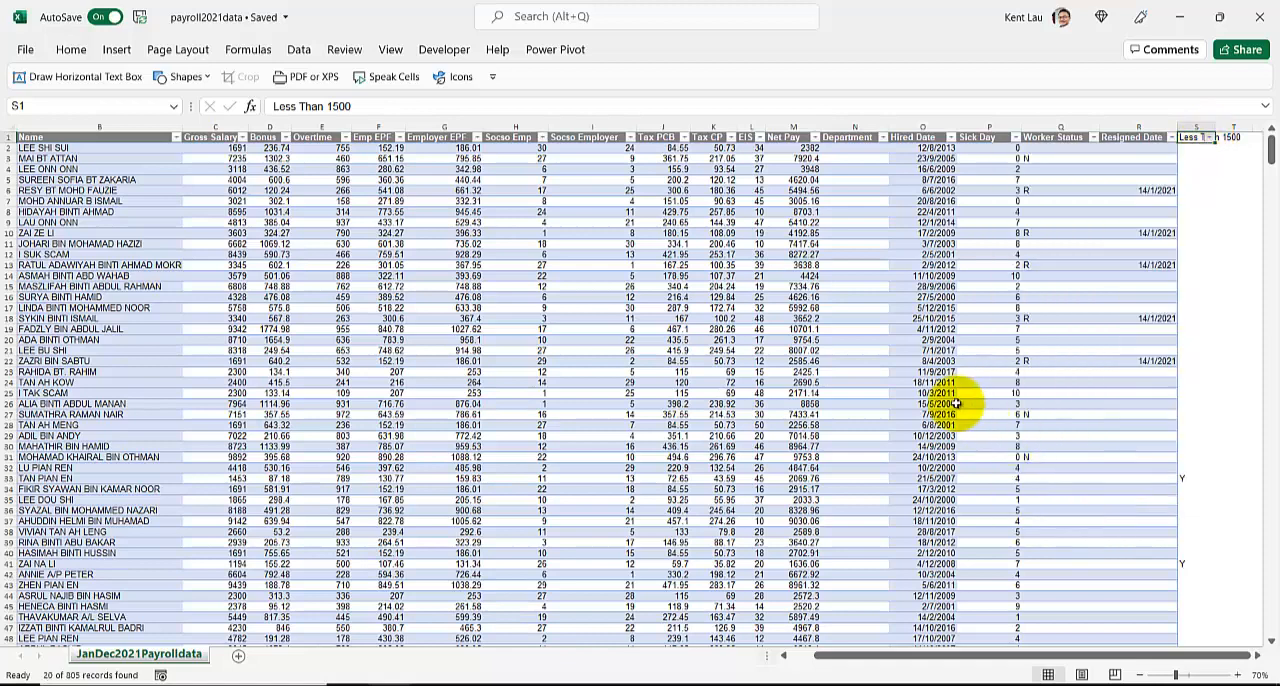
left_click(1189, 127)
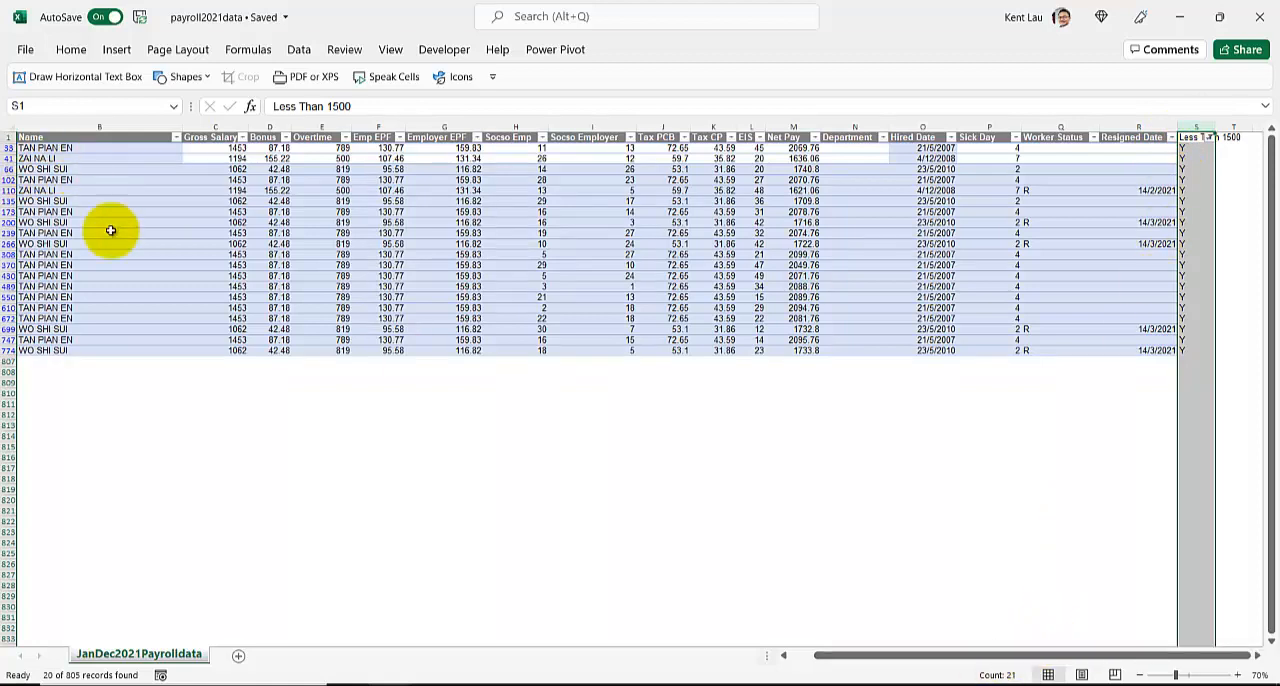
Filter the Pay Date column to show only December 2021.
left_click_drag(943, 656, 732, 648)
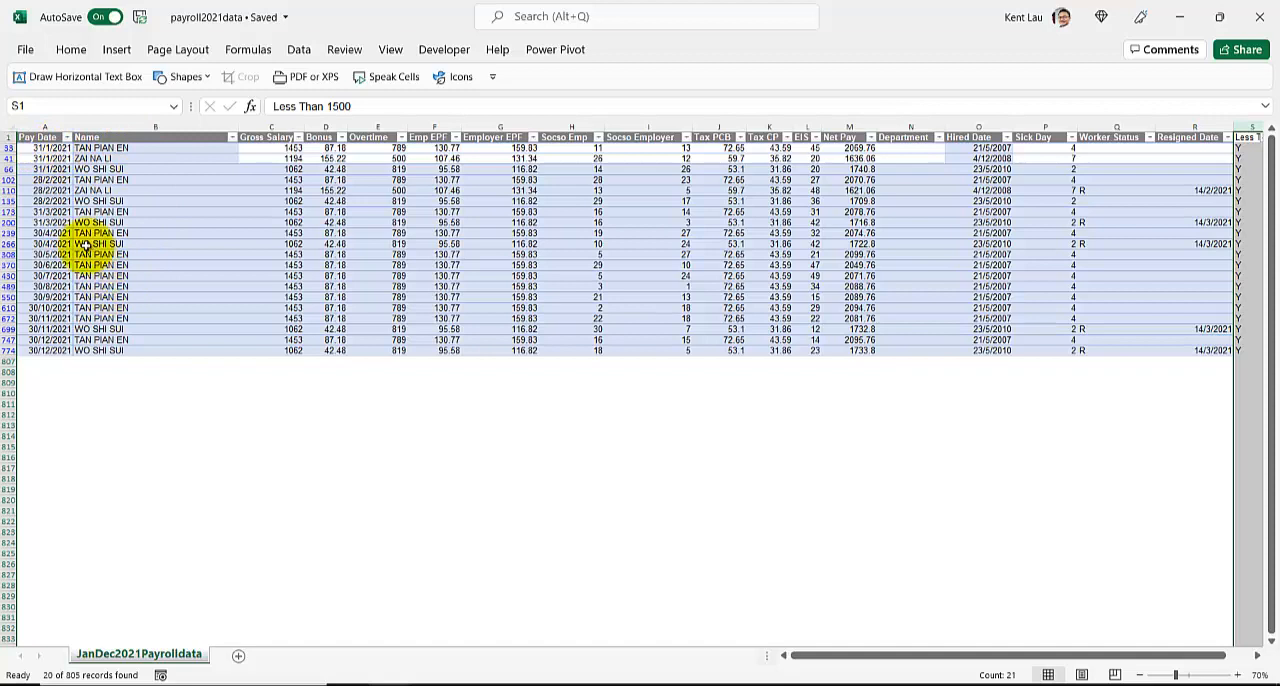
left_click(66, 138)
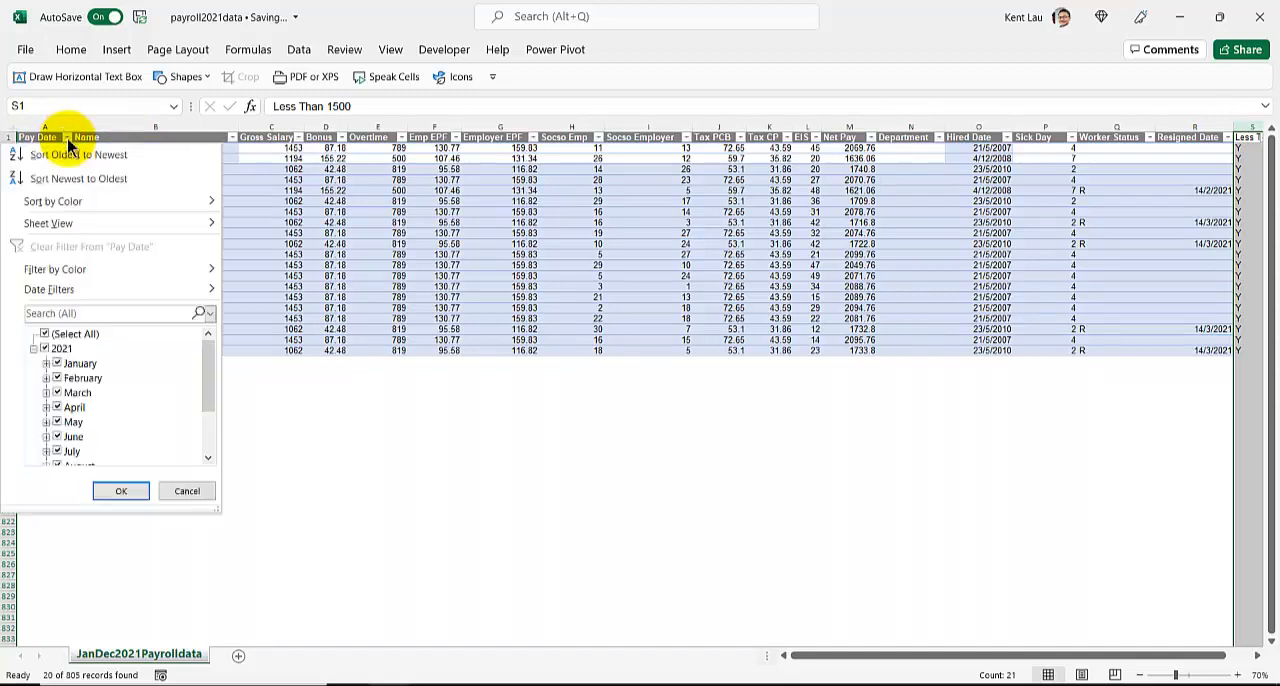
left_click(44, 348)
scroll(62, 438, "down", 2)
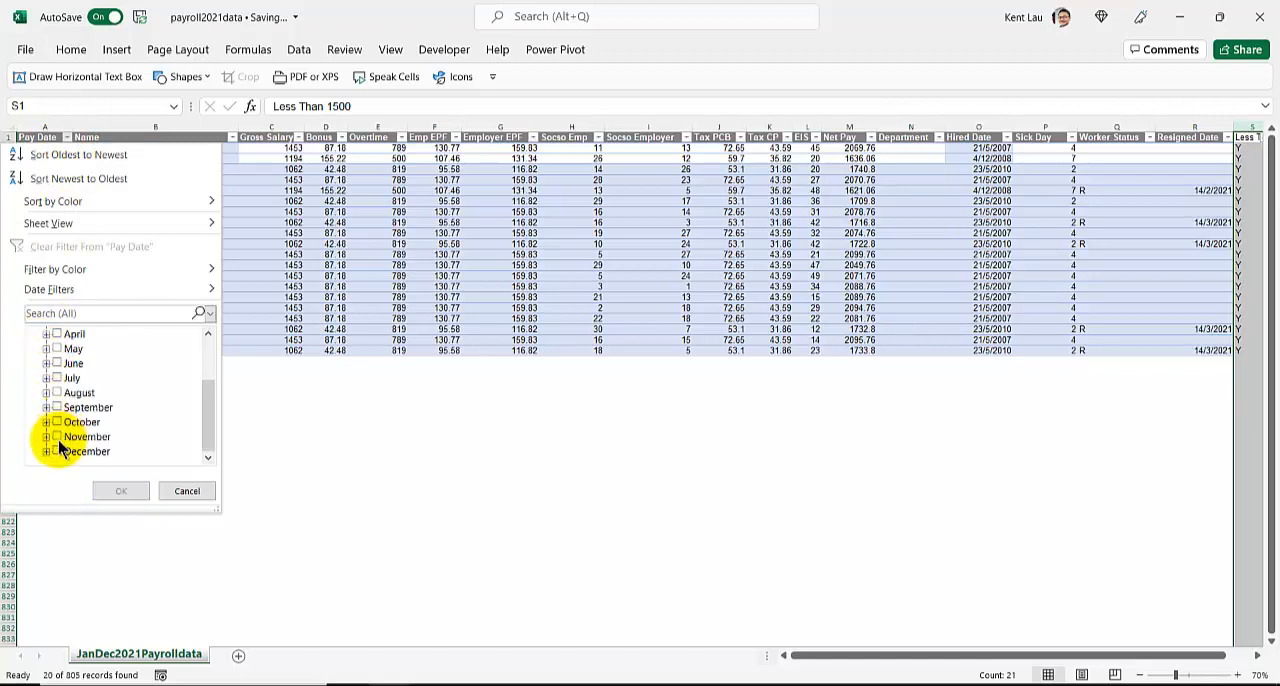
left_click(57, 450)
left_click(121, 491)
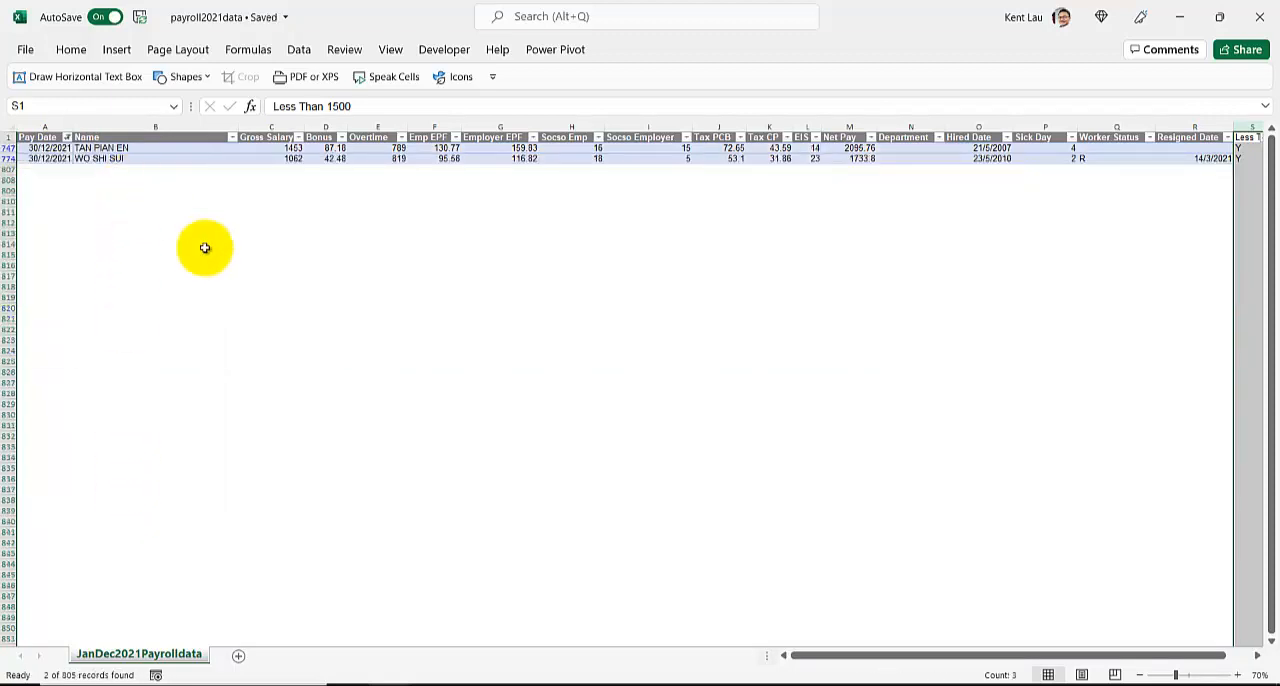
Delete the Less Than 1500 column from the sheet.
left_click_drag(808, 657, 1040, 672)
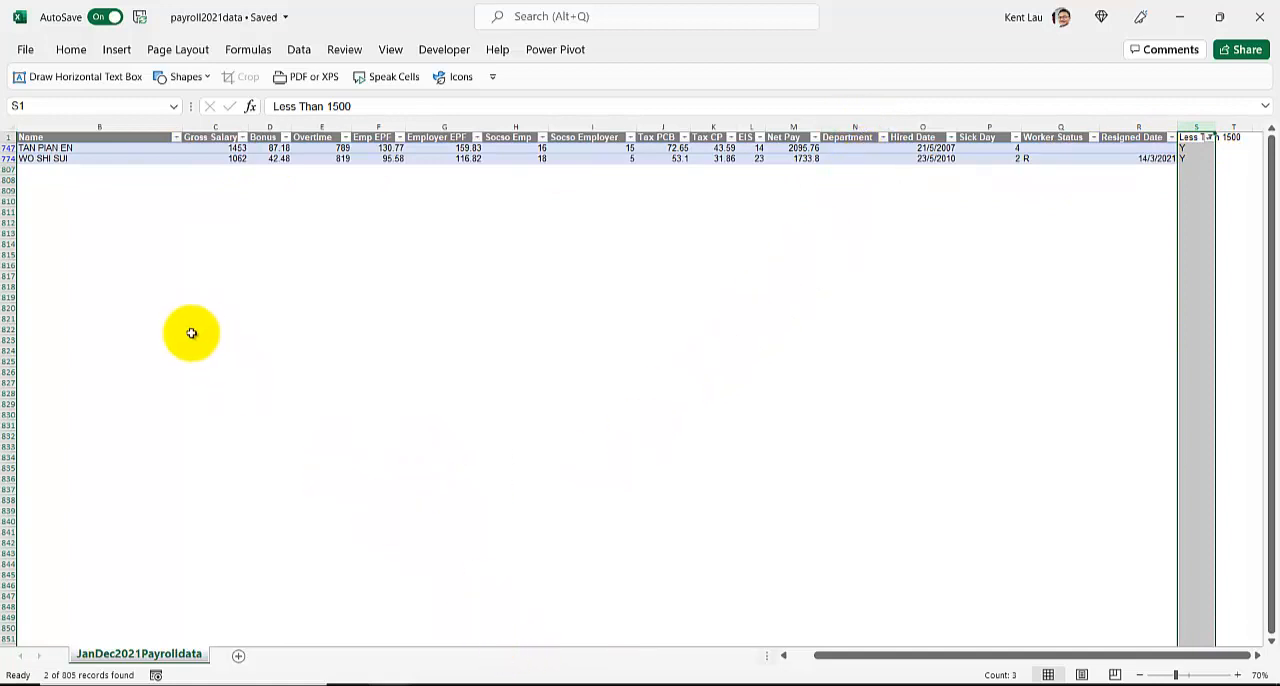
right_click(1193, 126)
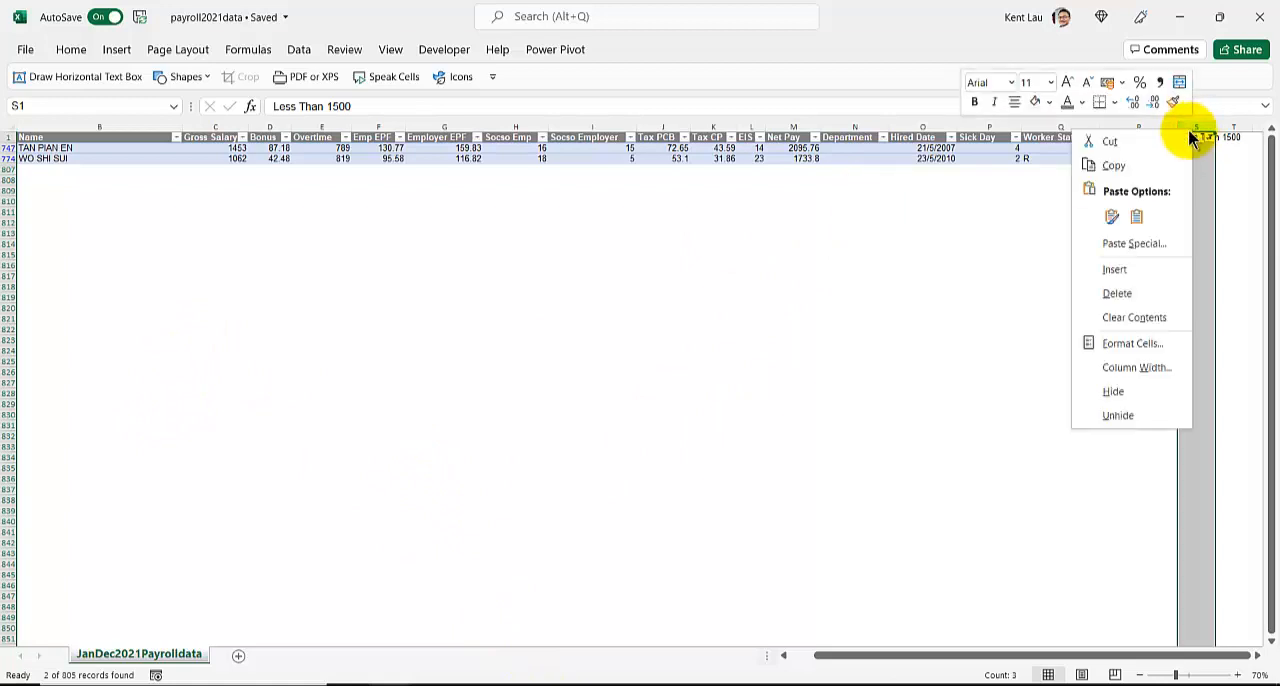
left_click(1117, 293)
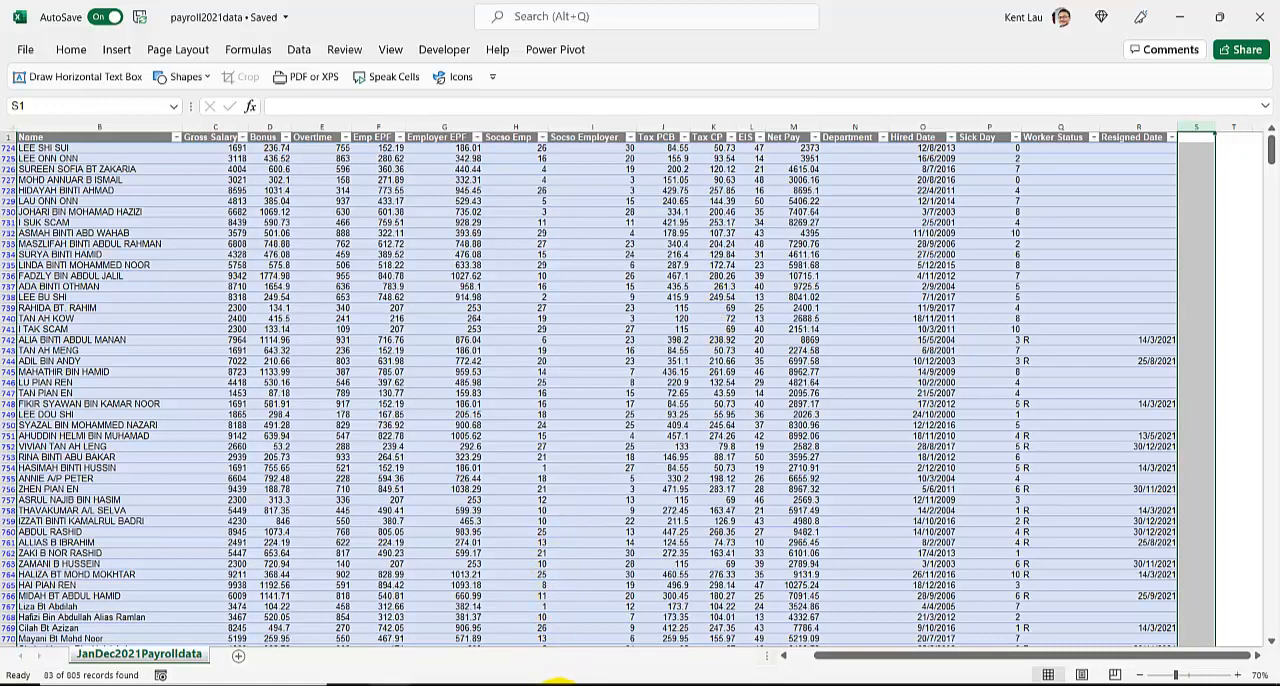
Switch to Power BI Desktop, show the data table and open the JanDec2021Payrolldata query for editing.
mouse_move(560, 682)
left_click(743, 628)
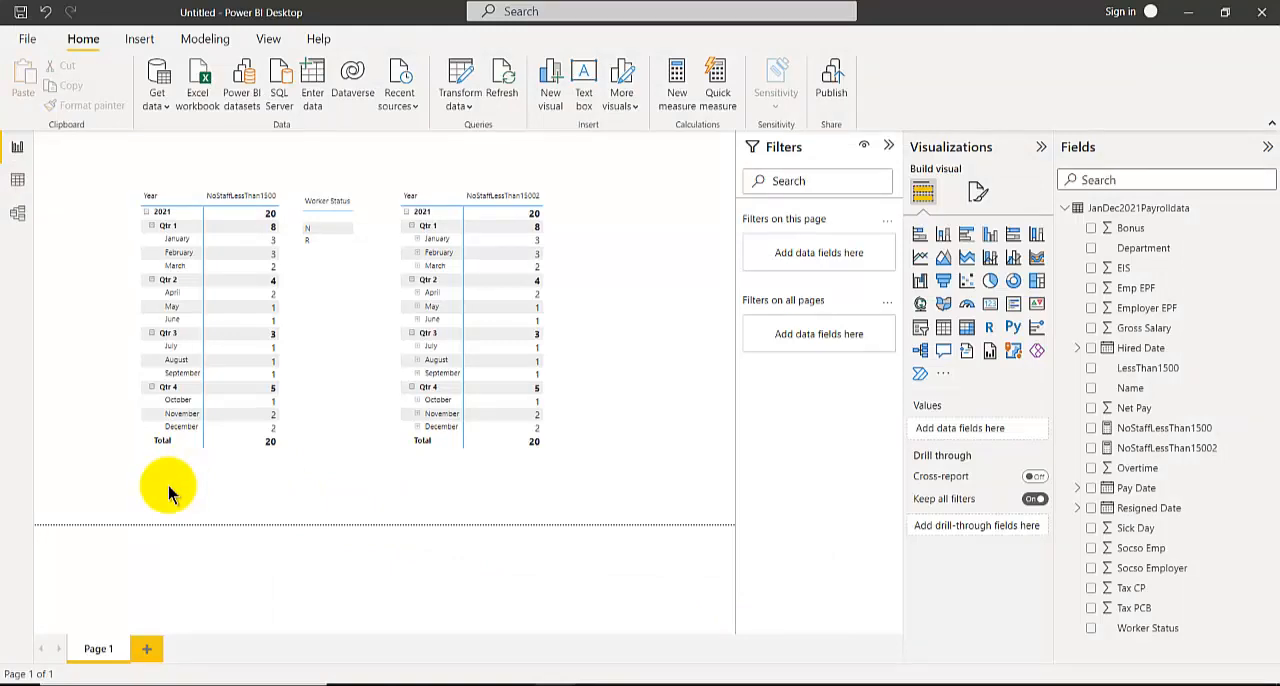
left_click(20, 184)
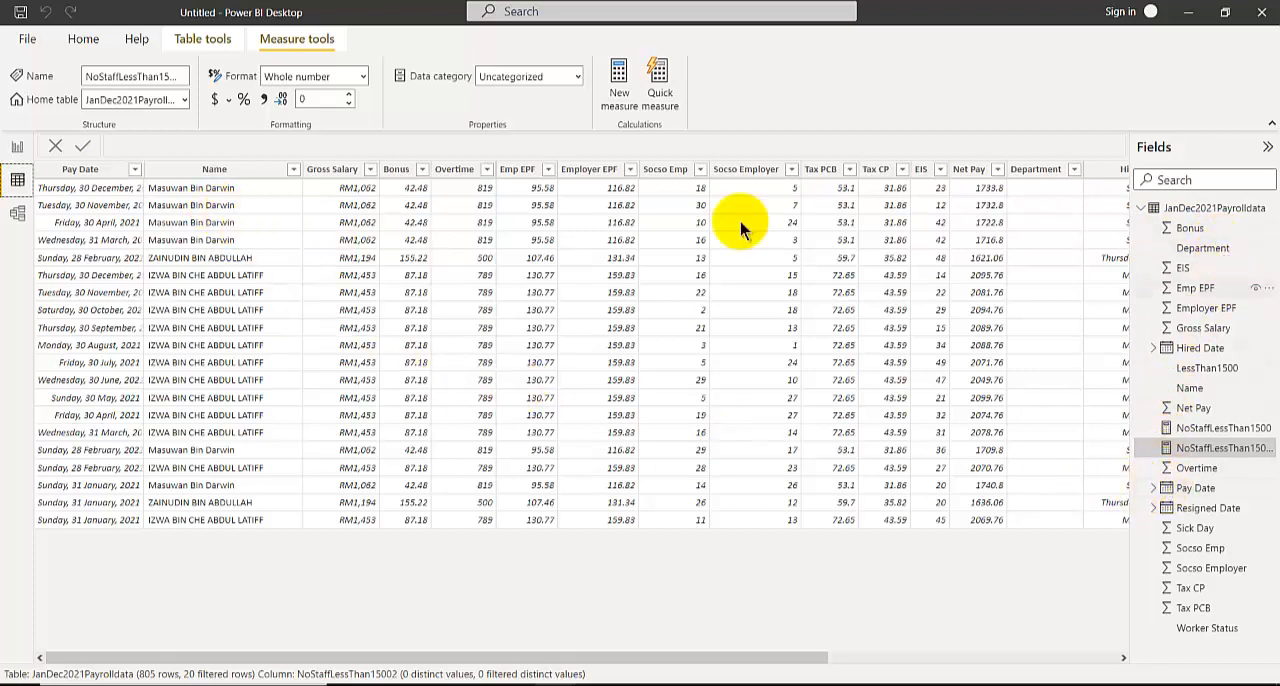
right_click(1228, 208)
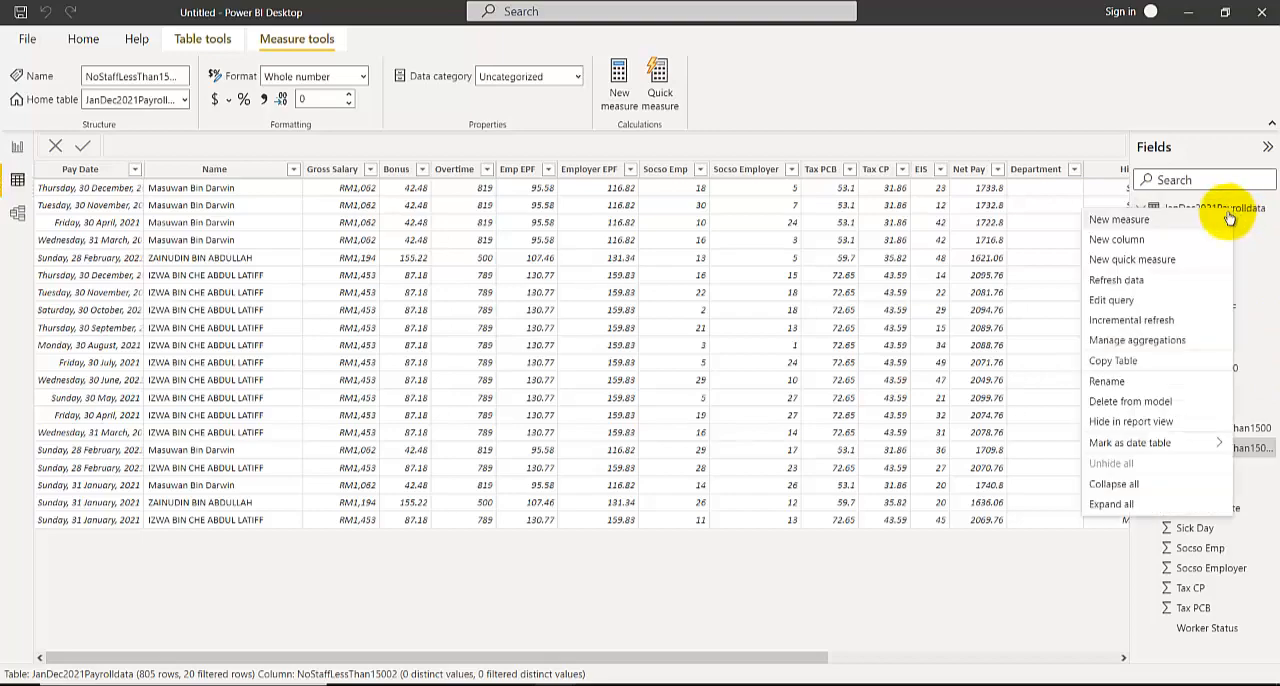
left_click(1150, 301)
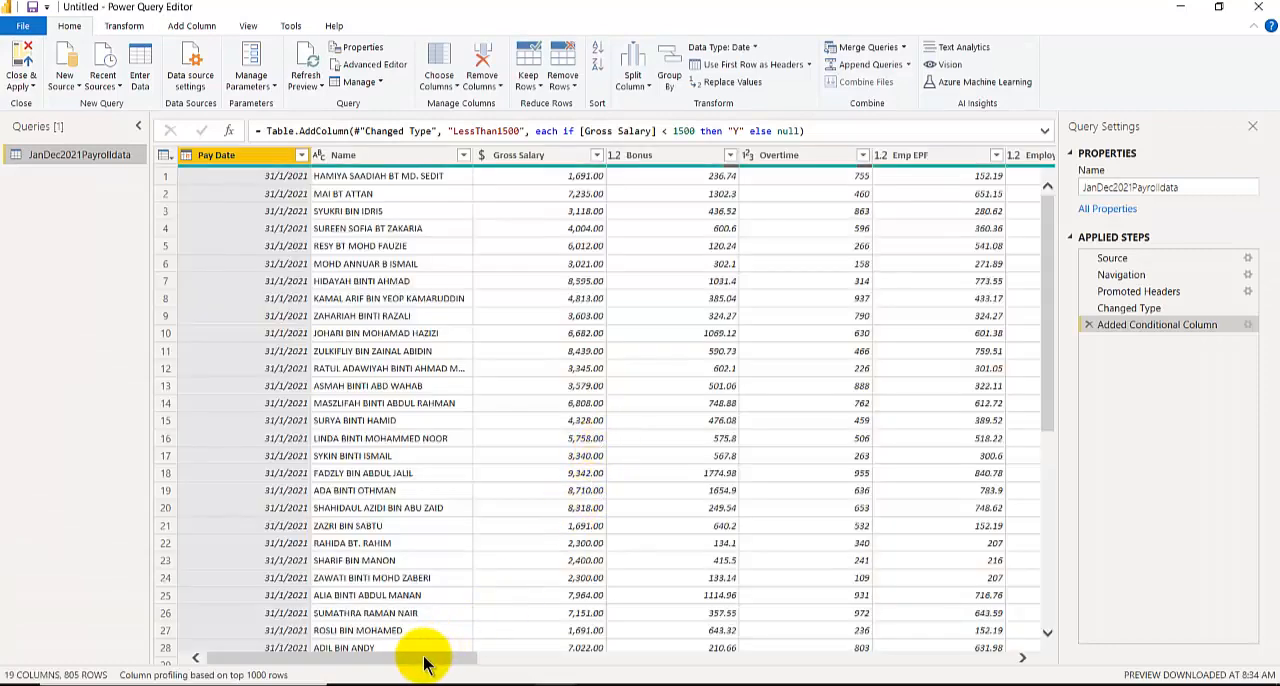
Review the settings of the Added Conditional Column step without changing them, and look at the LessThan1500 column.
left_click_drag(1140, 326, 1130, 330)
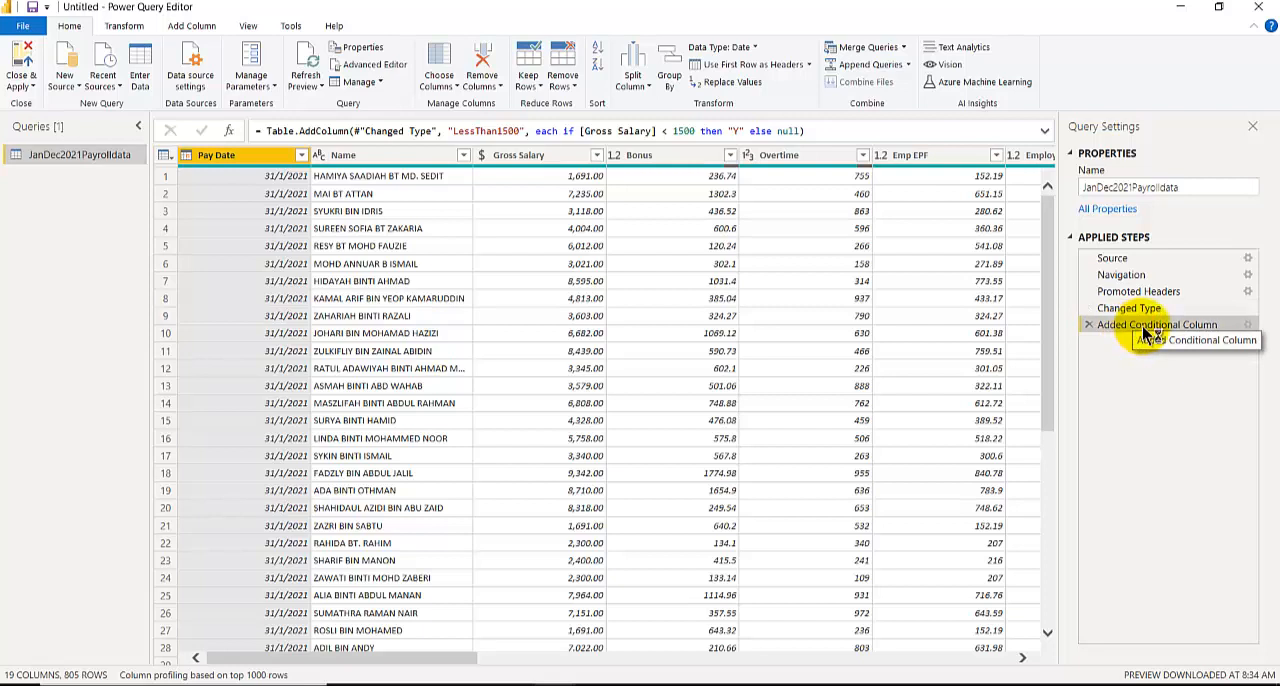
double_click(1145, 326)
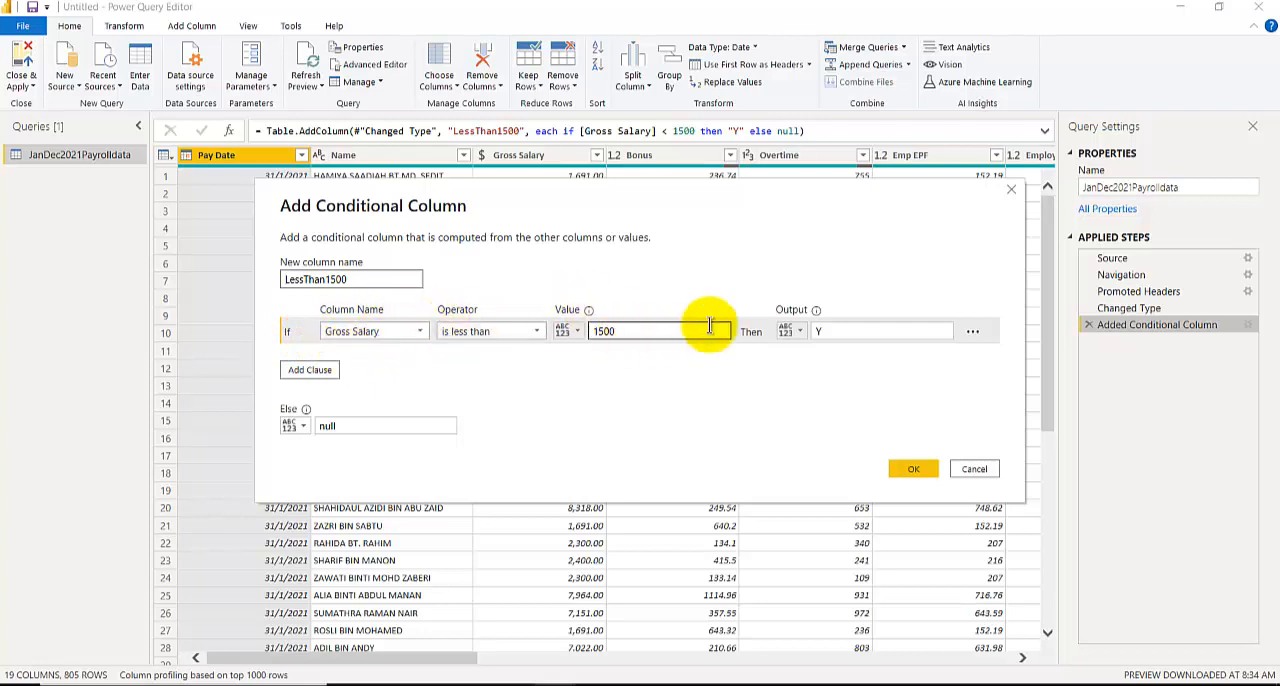
left_click(974, 470)
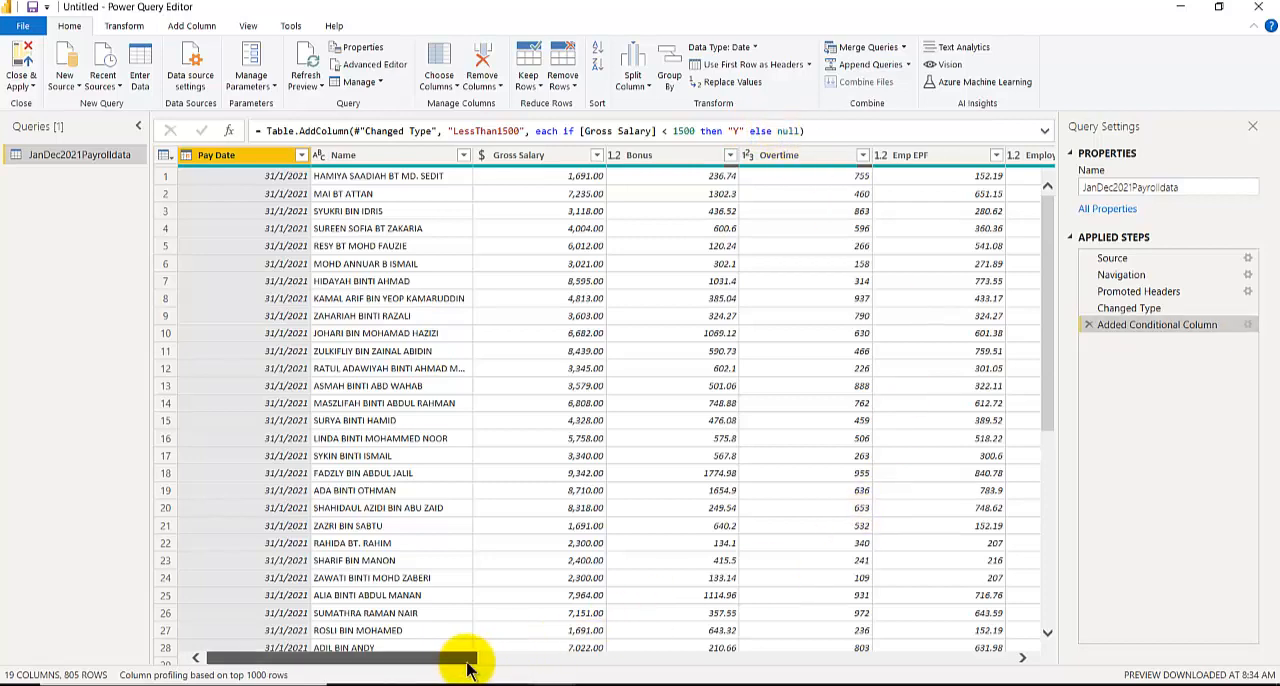
left_click_drag(471, 658, 1030, 648)
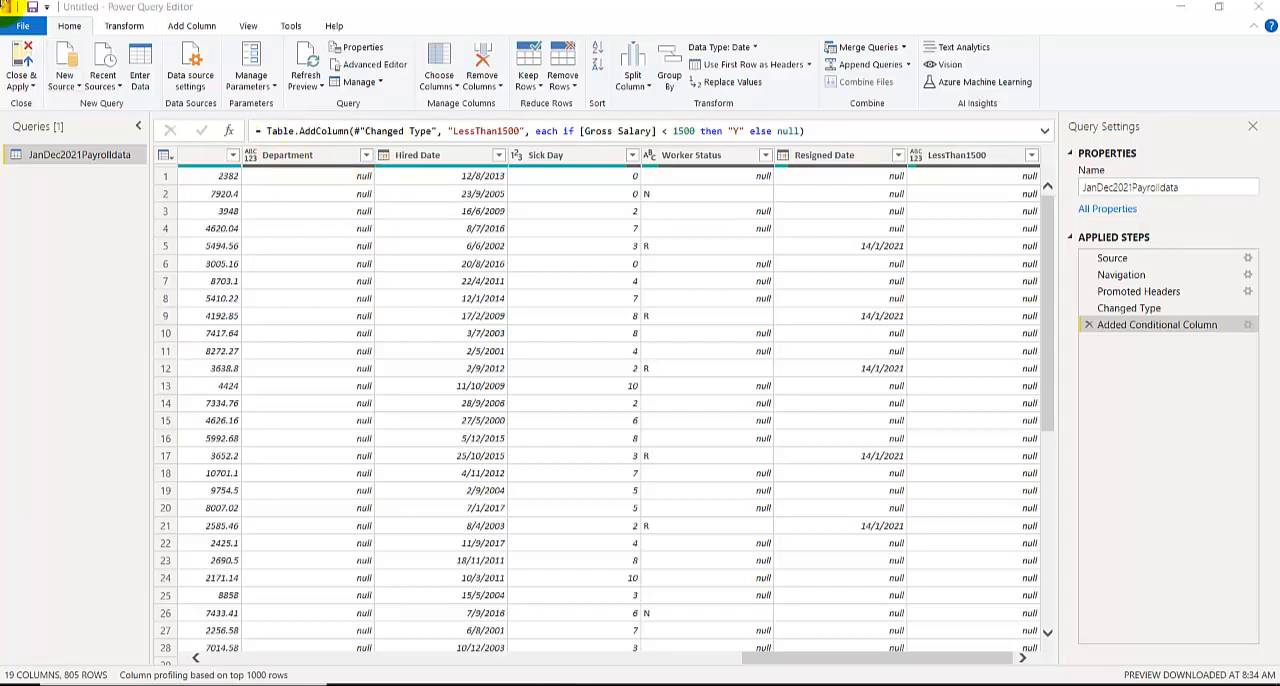
Close and apply the query and return to the report page with the staff count matrices.
left_click(15, 55)
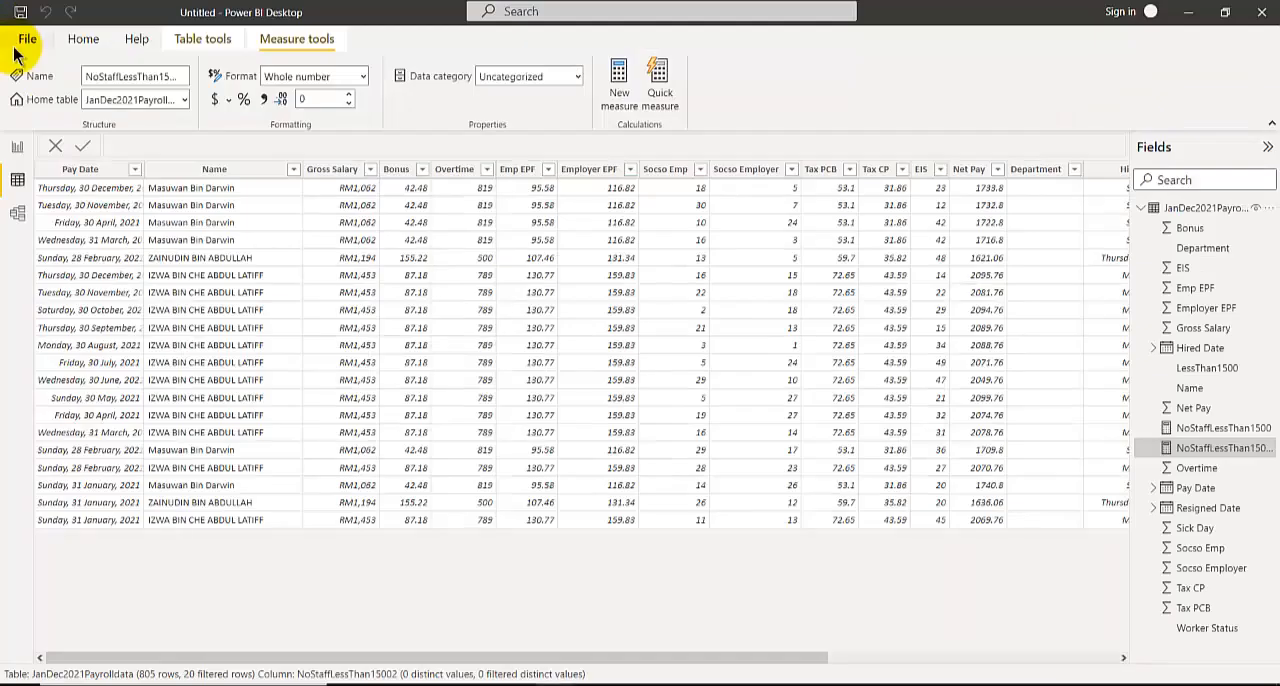
left_click(17, 148)
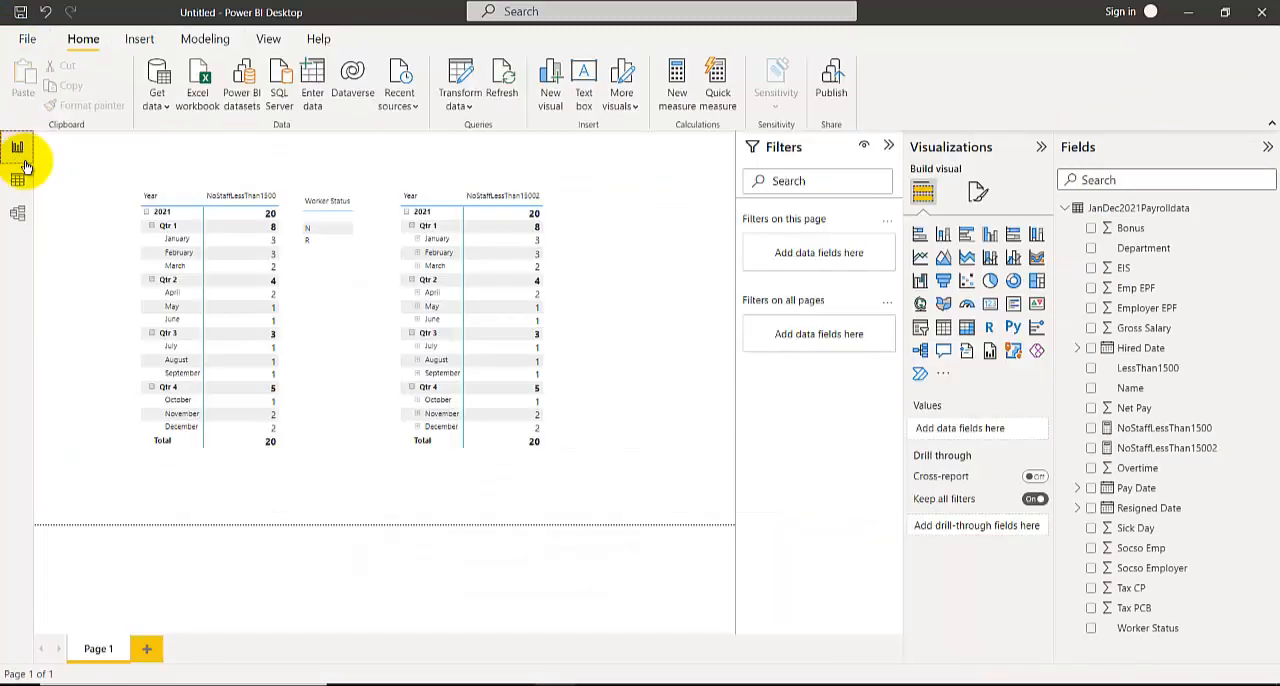